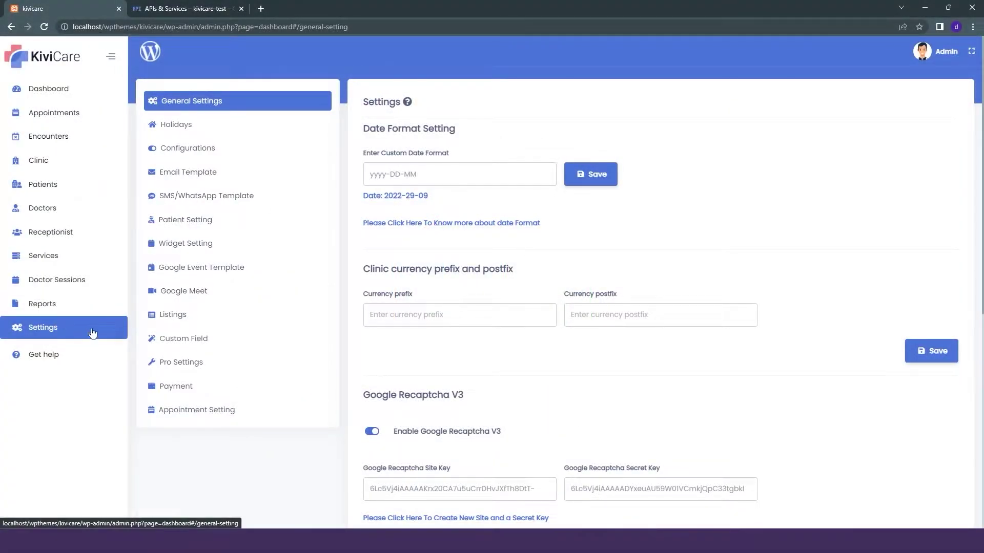
Step: Open KiviCare's Google Meet settings and switch on the Google Meet Configuration toggle
left_click(193, 296)
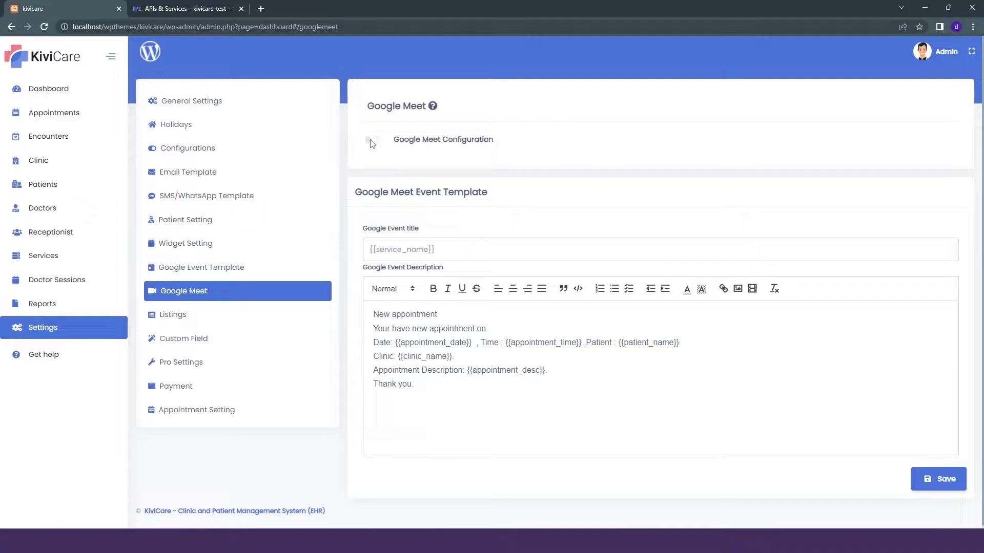
left_click(372, 141)
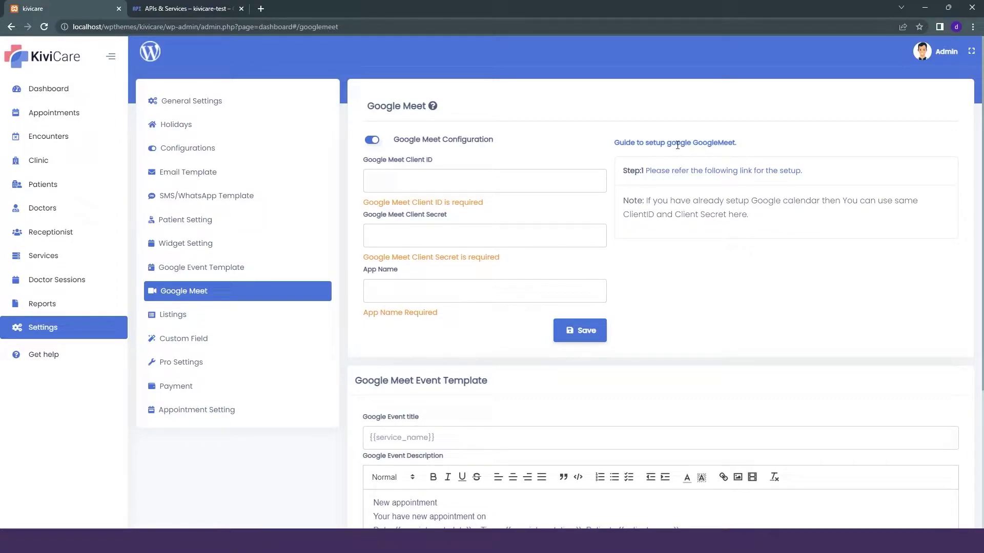
Step: Follow the setup guide to the Google Cloud console and select the kivicare-test project
left_click(726, 170)
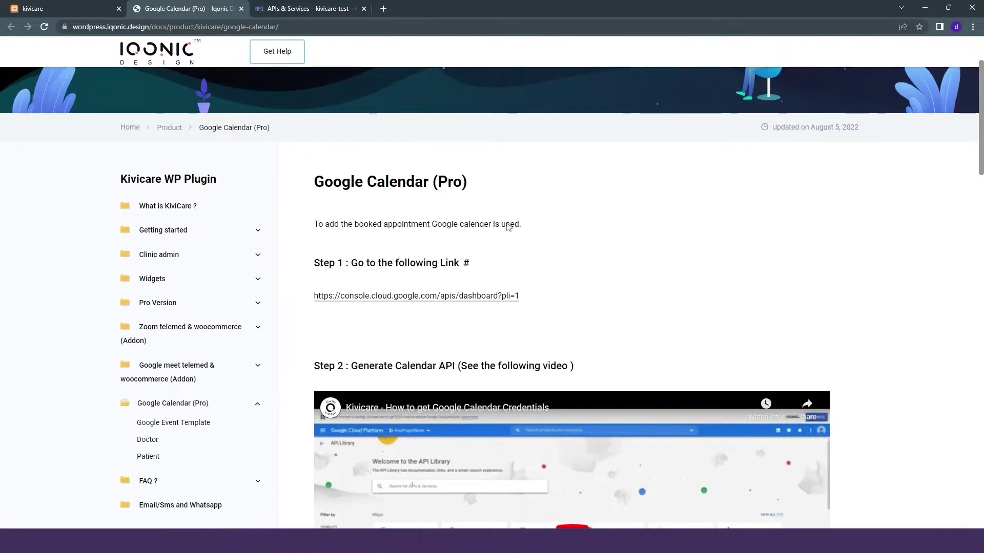
scroll(508, 227, "down", 2)
left_click(416, 193)
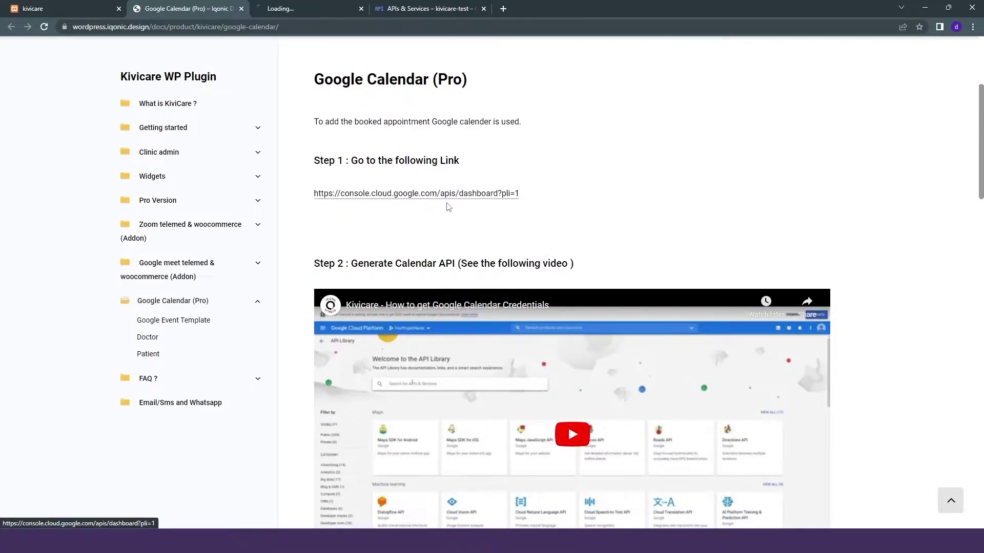
left_click(133, 75)
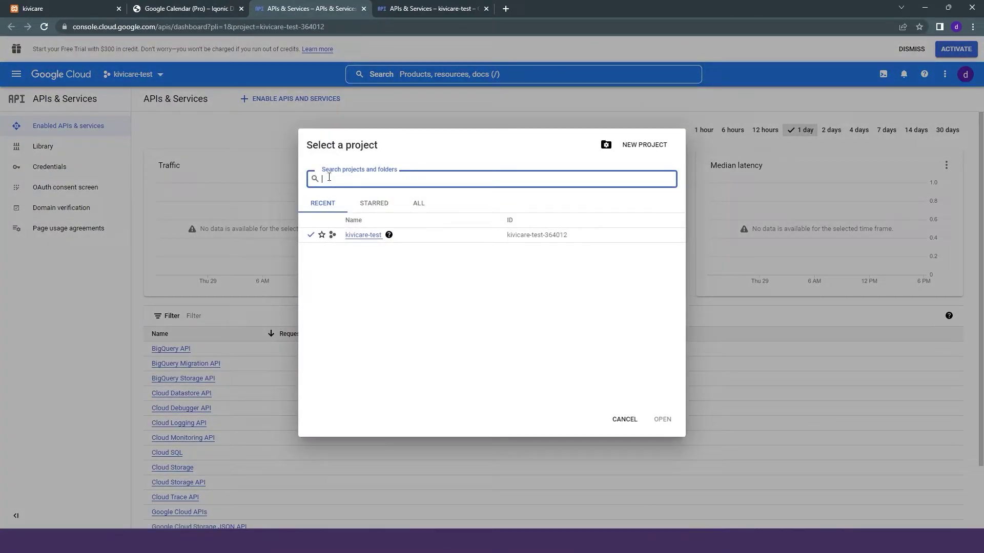
left_click(362, 236)
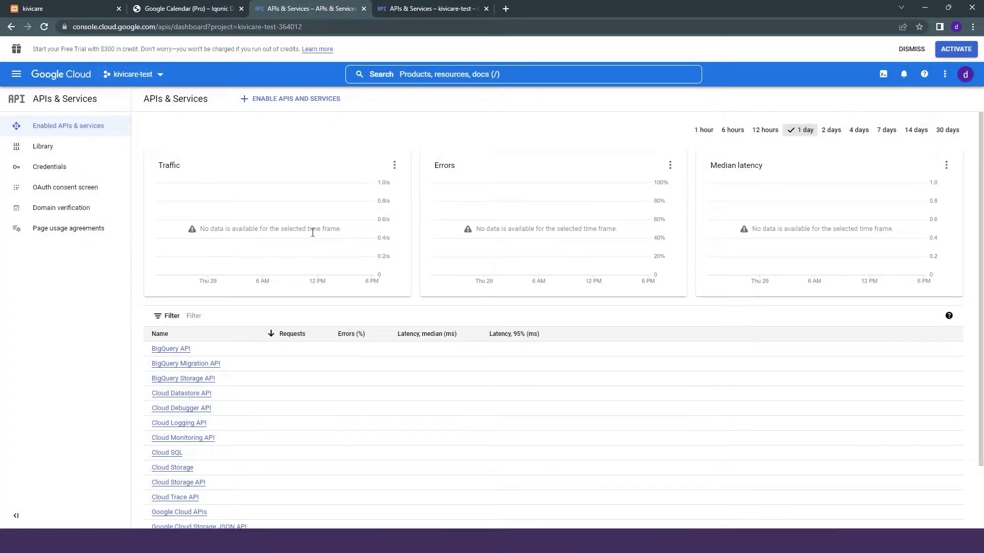
Step: Start an OAuth client ID from Credentials, which first requires configuring the consent screen
left_click(49, 171)
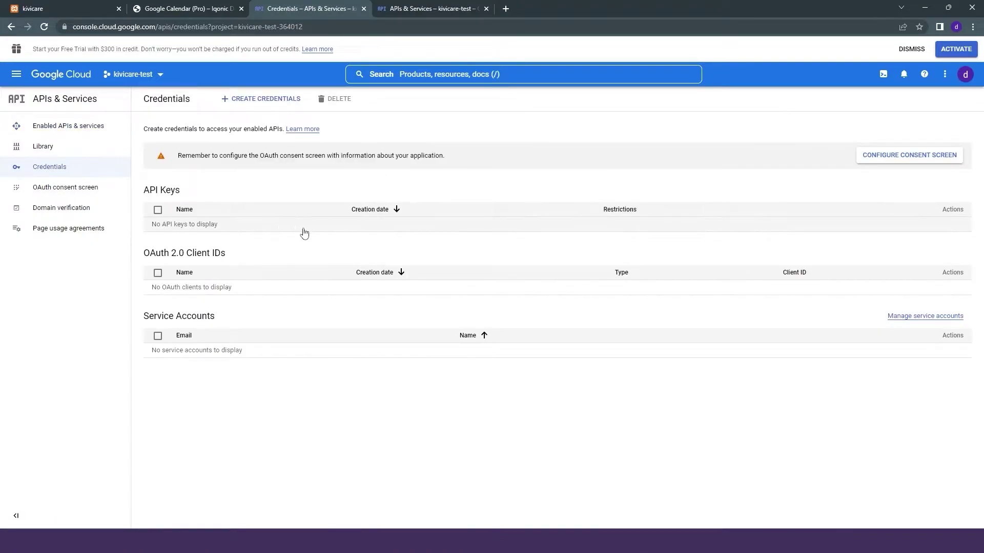
left_click(277, 104)
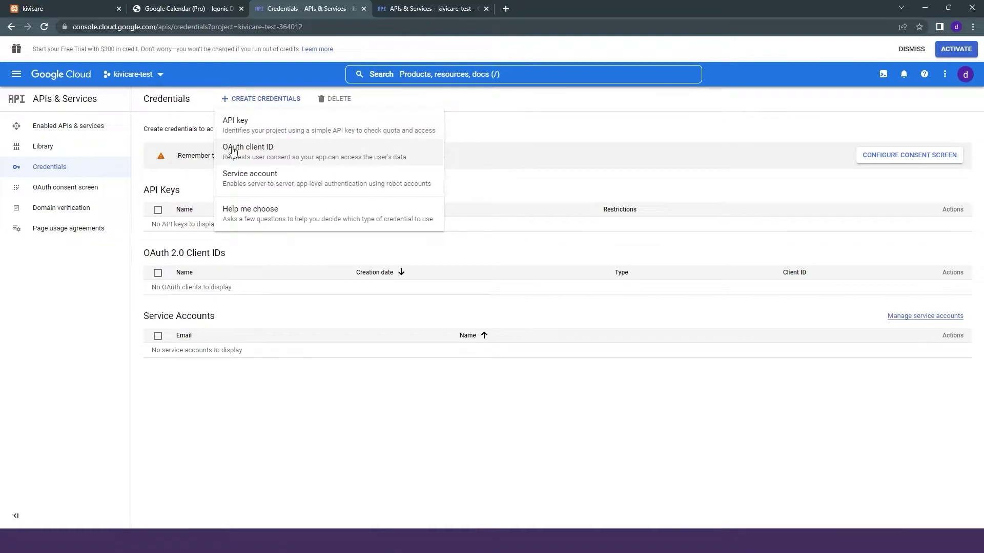
left_click(263, 150)
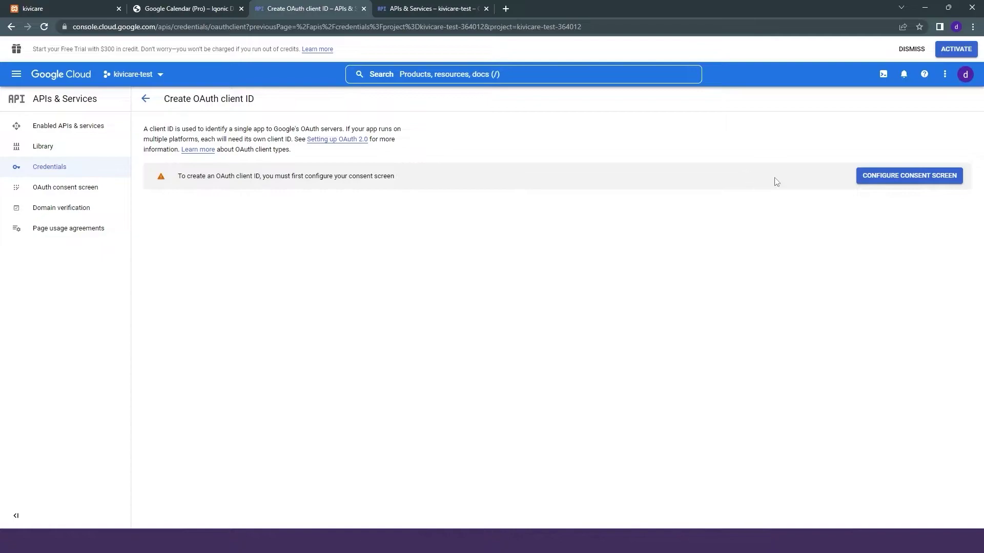
left_click(901, 180)
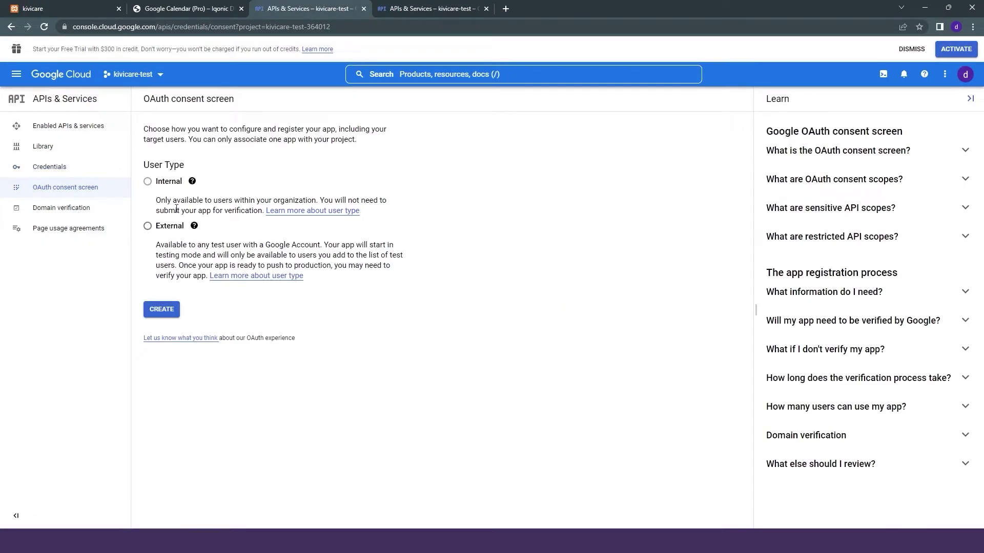
Step: Choose the External user type and create the consent screen registration
mouse_move(173, 184)
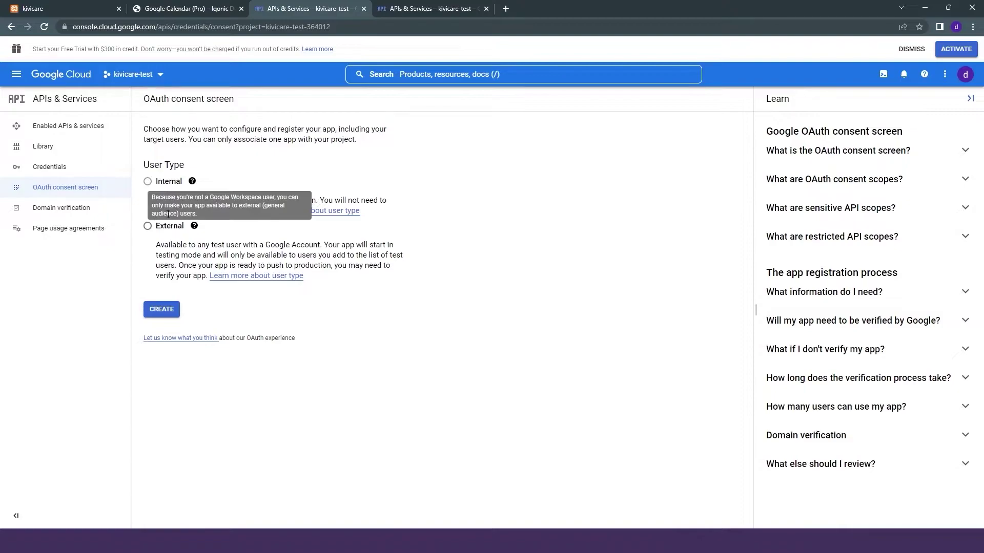
left_click(168, 226)
left_click(162, 310)
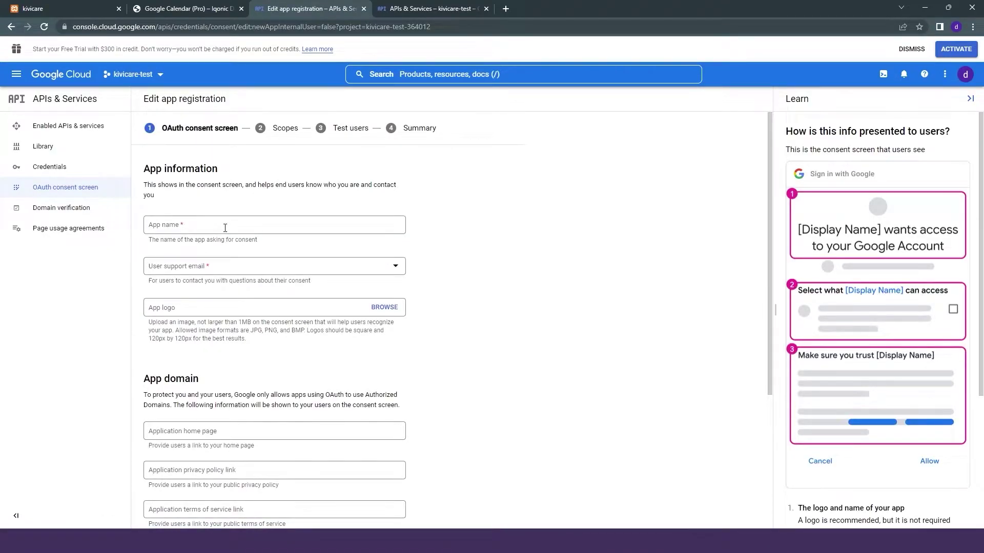
Step: Name the app kivicare and set the account e-mail as the support contact
left_click(225, 227)
type("ki")
key("BackSpace")
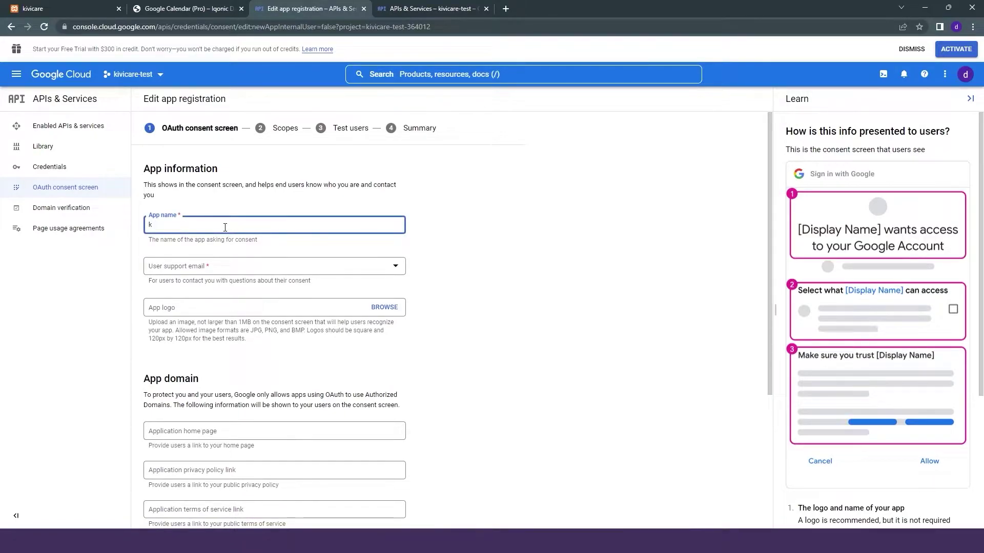
type("v")
key("BackSpace")
type("ivicare")
left_click(194, 264)
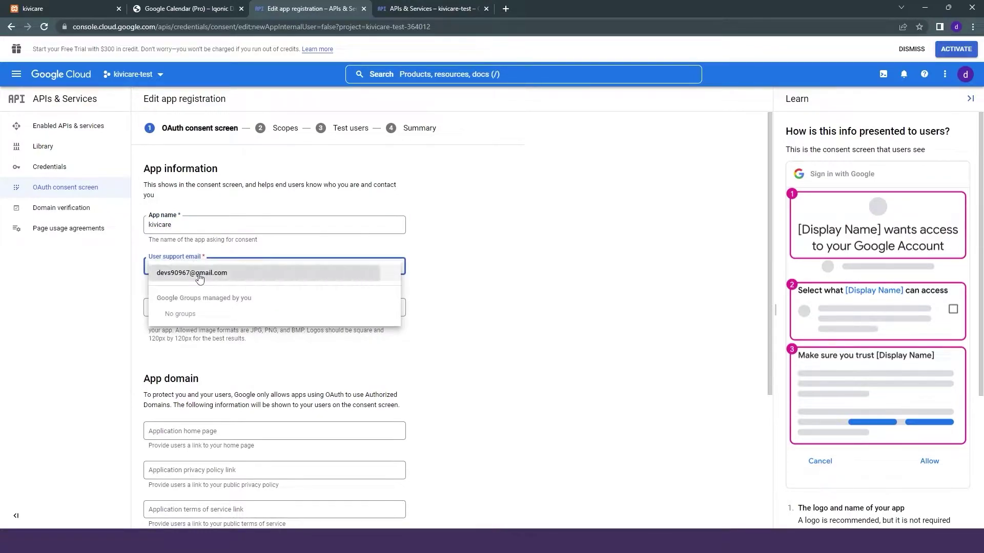
left_click(200, 275)
scroll(200, 272, "down", 3)
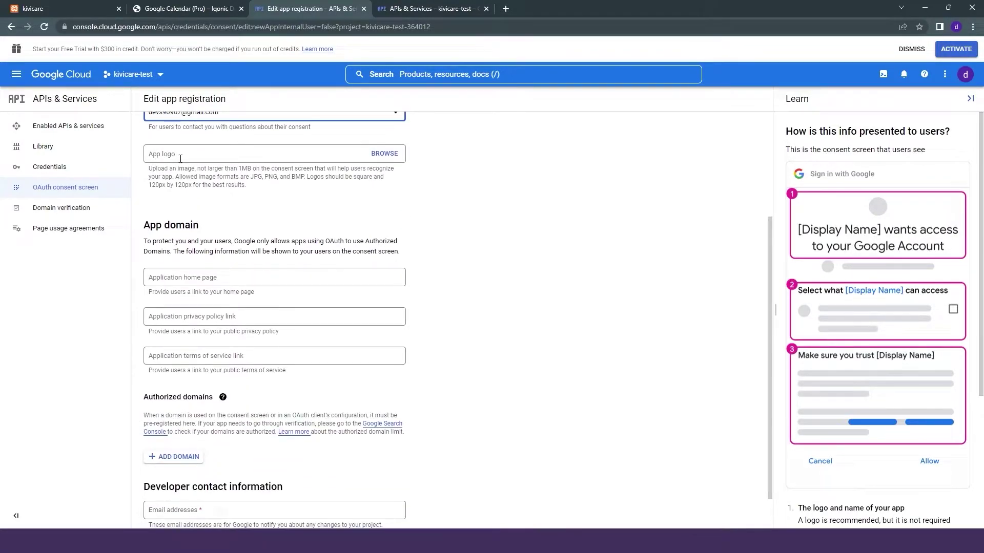
left_click(193, 278)
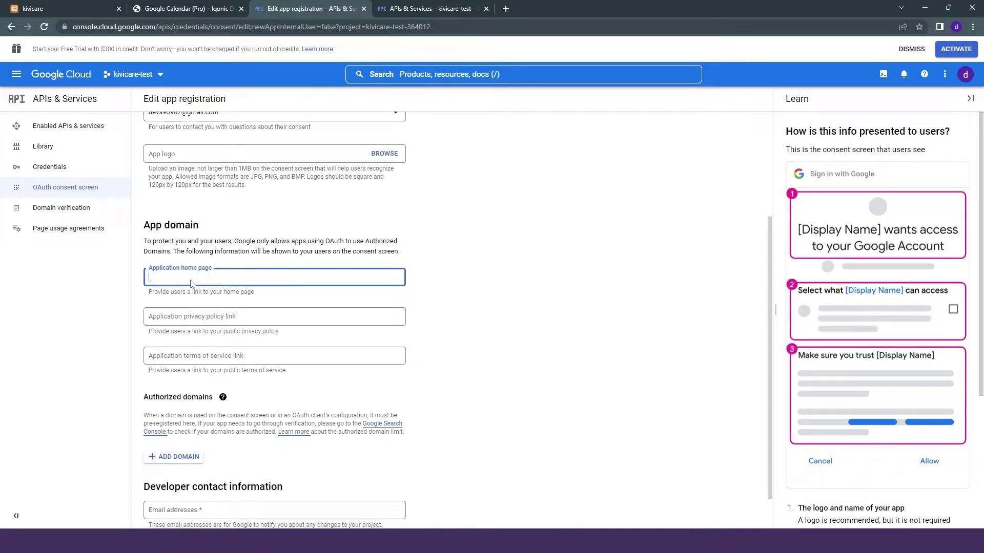
type("https:kivicare.com")
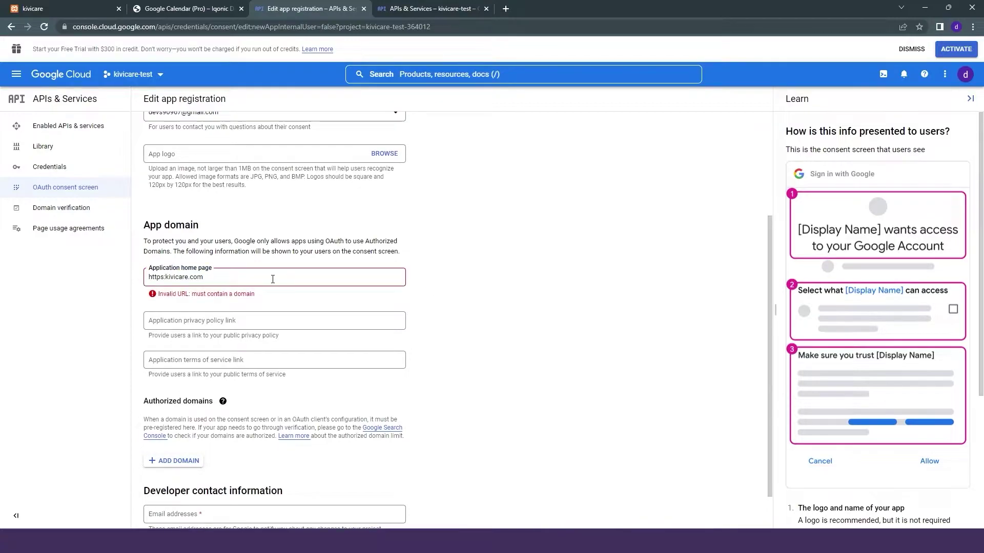
key("Left")
key("Left")
key("Left")
key("Left")
key("Left")
key("Left")
key("Left")
key("Left")
key("Left")
key("Left")
key("Left")
key("Left")
type("//")
left_click(249, 262)
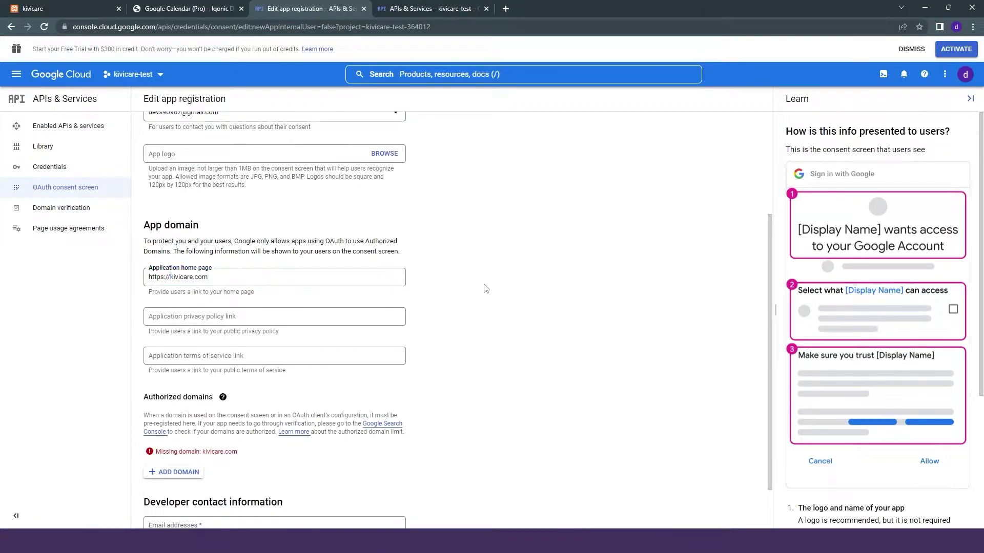
scroll(248, 358, "down", 1)
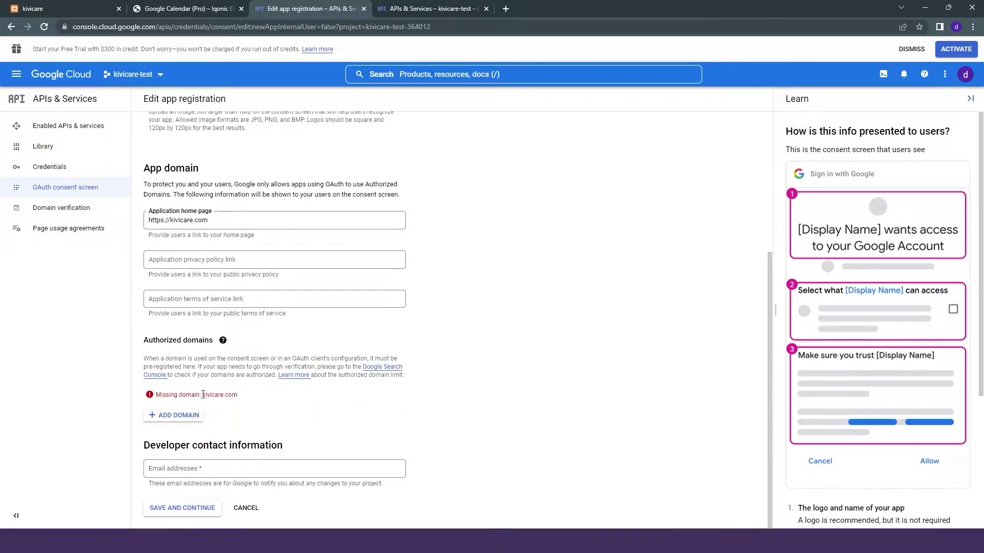
Step: Add kivicare.com as the single authorized domain
left_click_drag(202, 395, 237, 395)
right_click(227, 396)
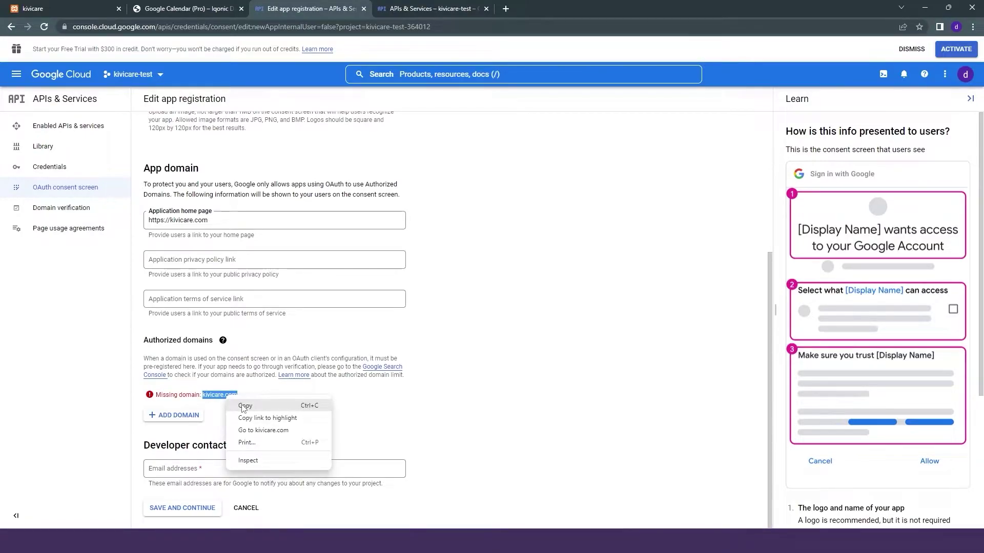
left_click(244, 403)
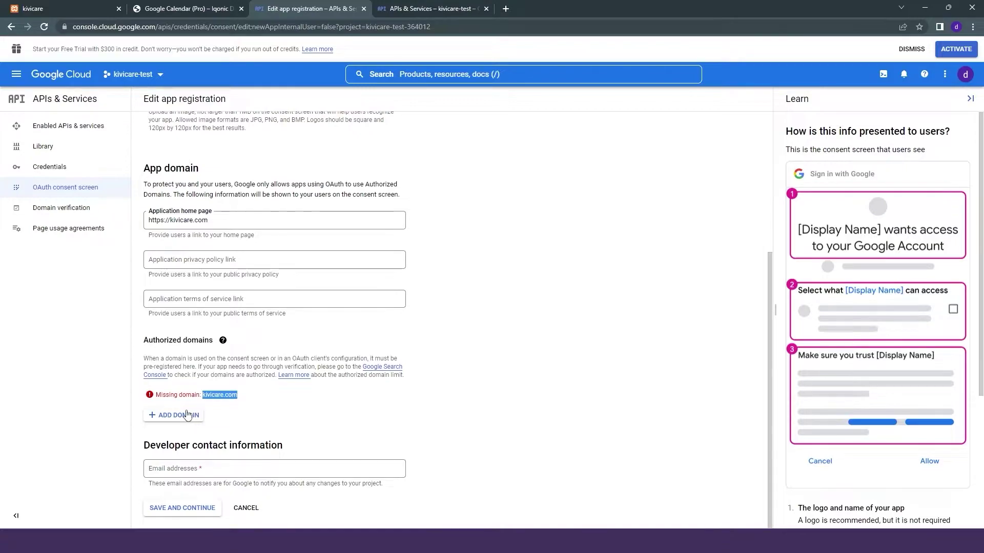
left_click(187, 414)
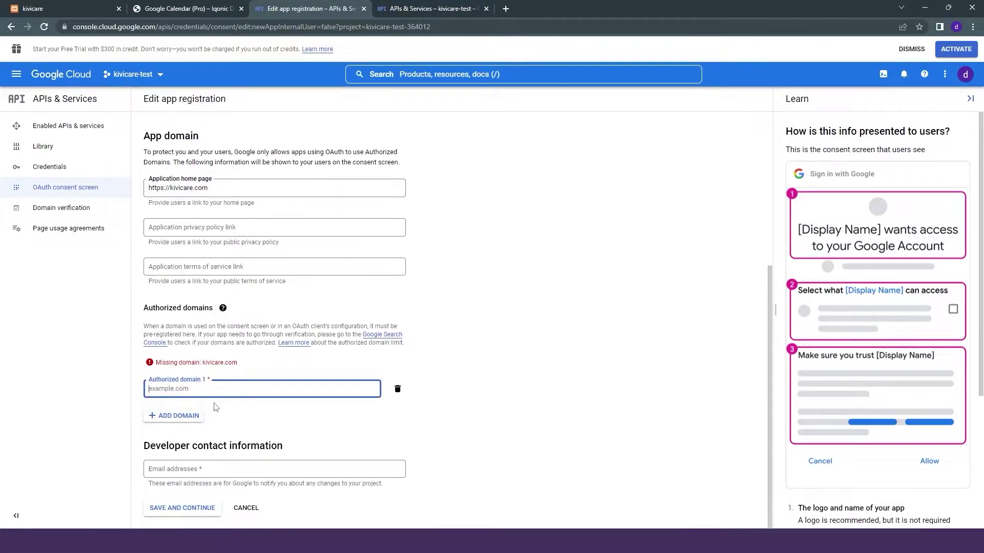
right_click(218, 395)
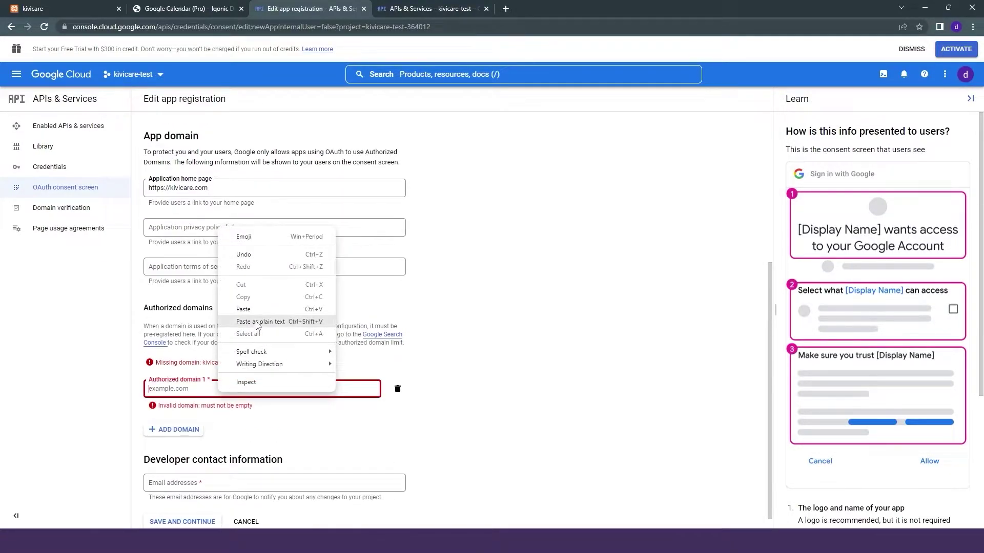
left_click(255, 316)
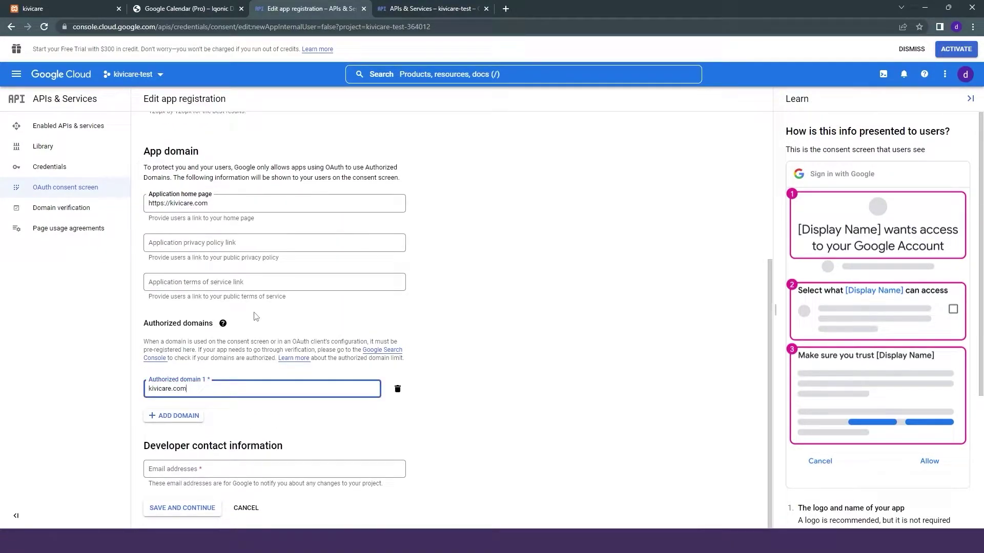
left_click(170, 416)
left_click(398, 413)
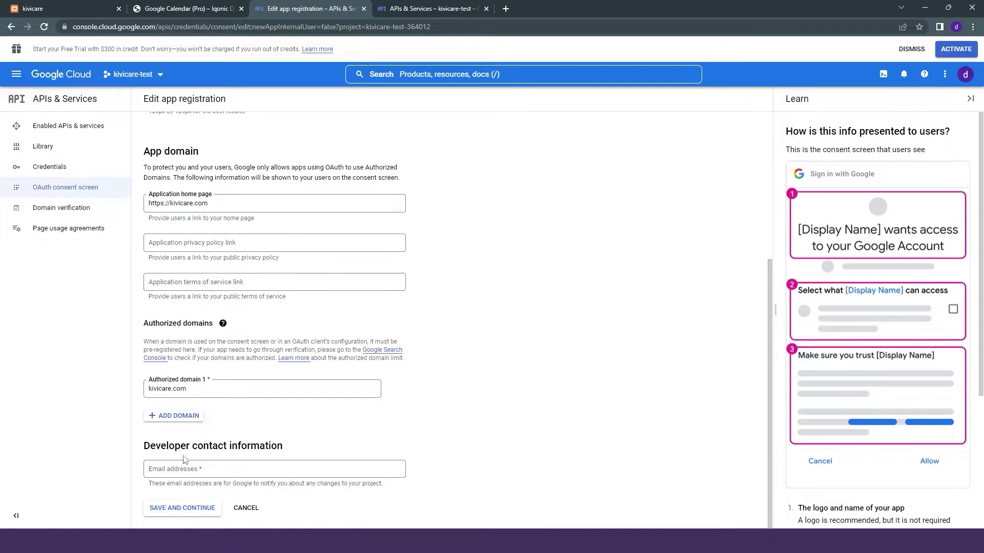
Step: Paste the account e-mail as developer contact and save the app information
left_click(195, 467)
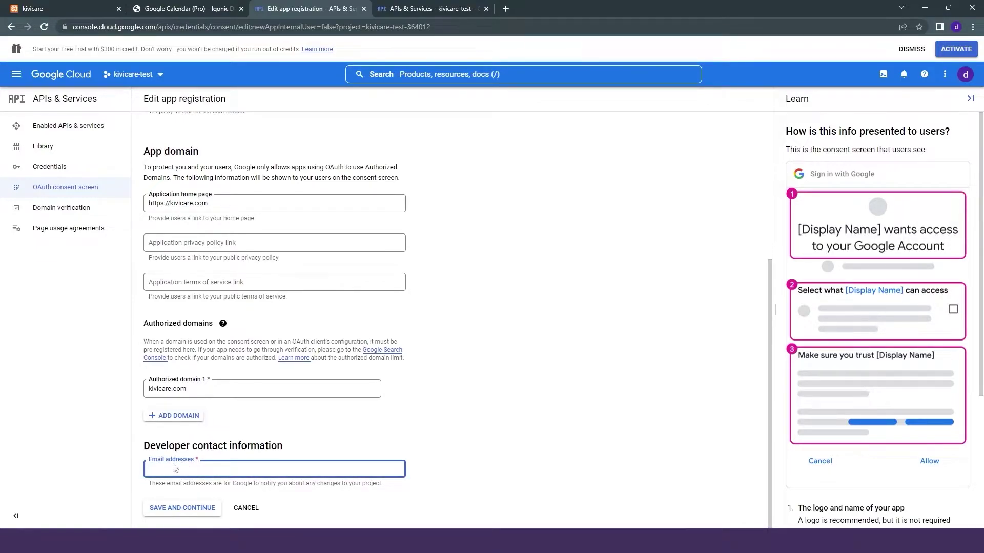
left_click(966, 75)
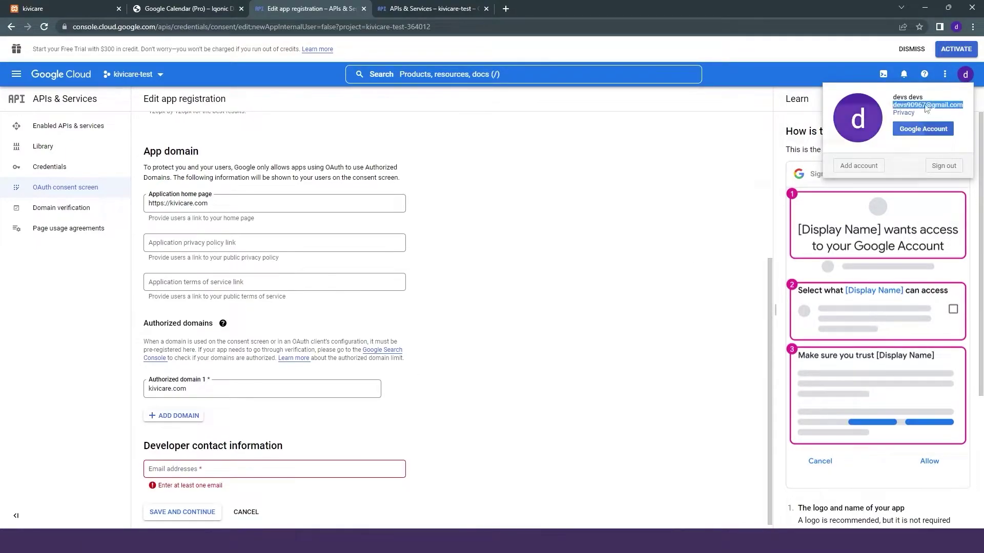
left_click(281, 476)
key("ctrl+v")
left_click(198, 513)
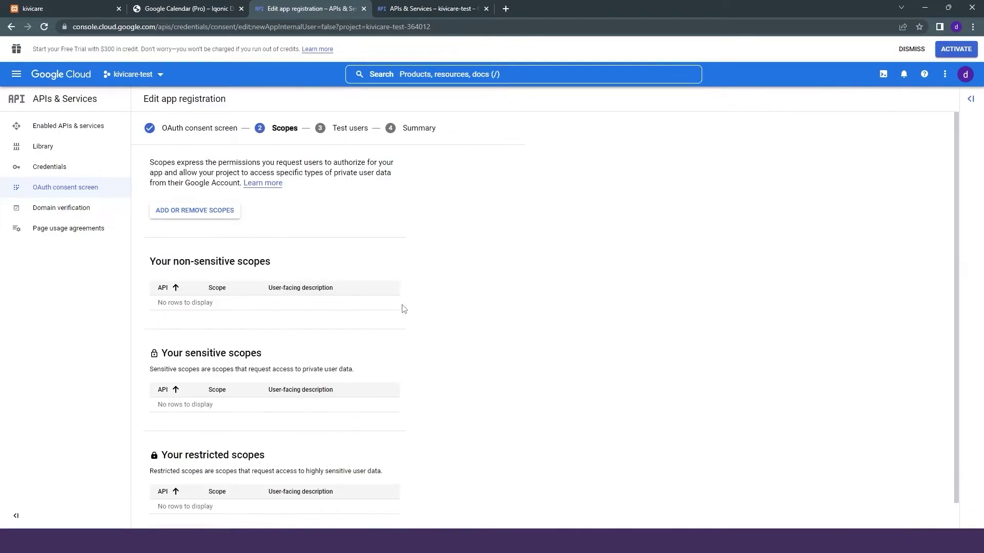
Step: Continue past the Scopes step without adding scopes
scroll(404, 309, "down", 1)
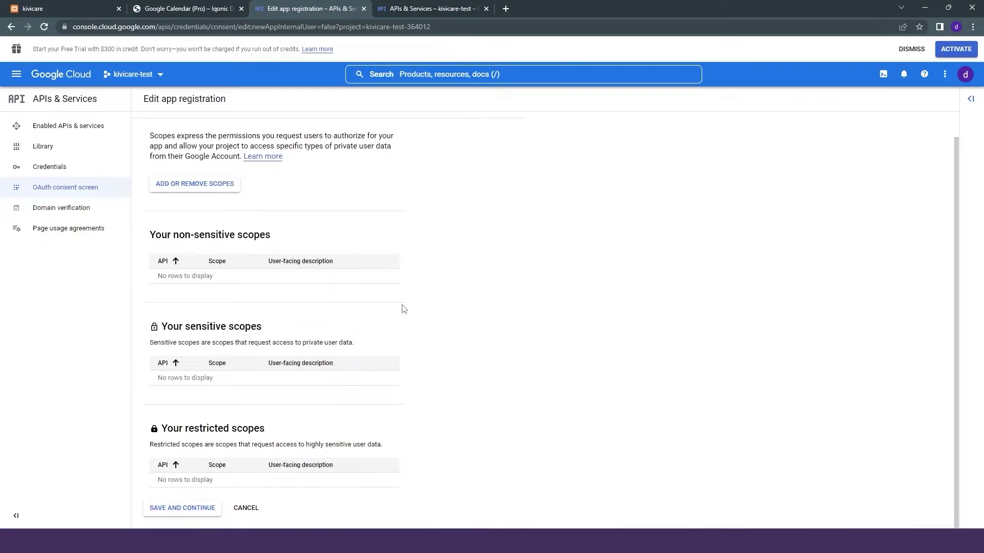
scroll(317, 430, "up", 1)
scroll(272, 228, "down", 1)
left_click(196, 506)
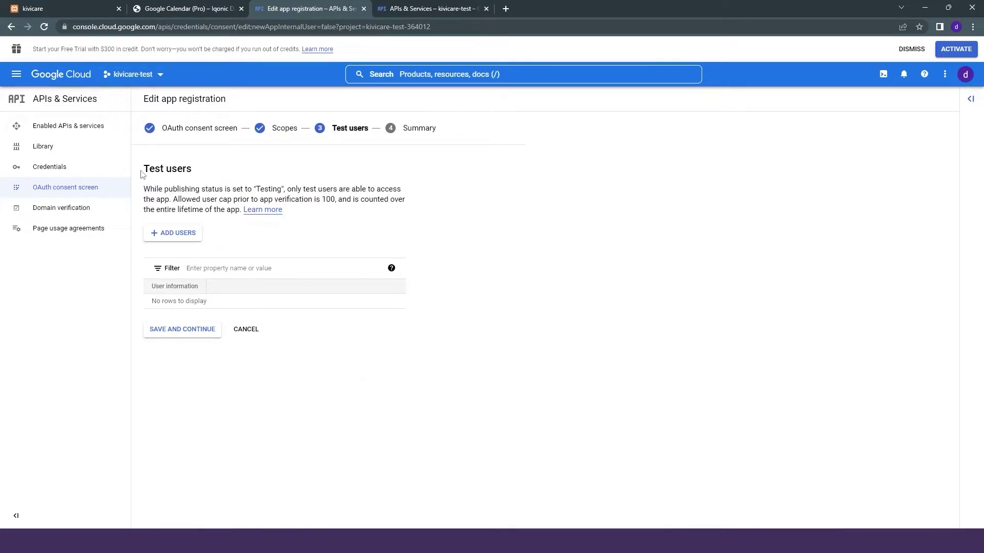
left_click_drag(142, 175, 198, 169)
left_click(202, 169)
Step: Add the account e-mail as a test user and continue to the Summary
left_click(173, 236)
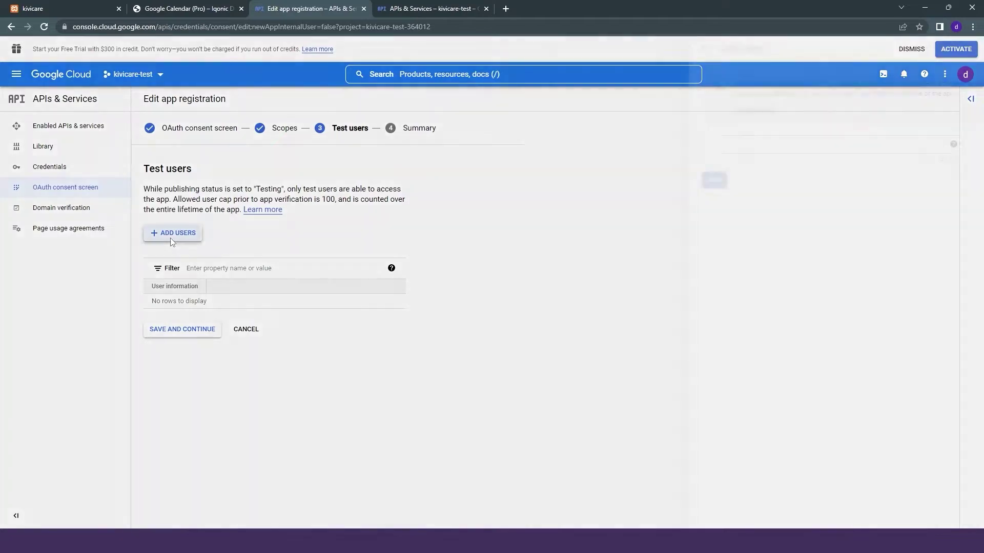
left_click(685, 150)
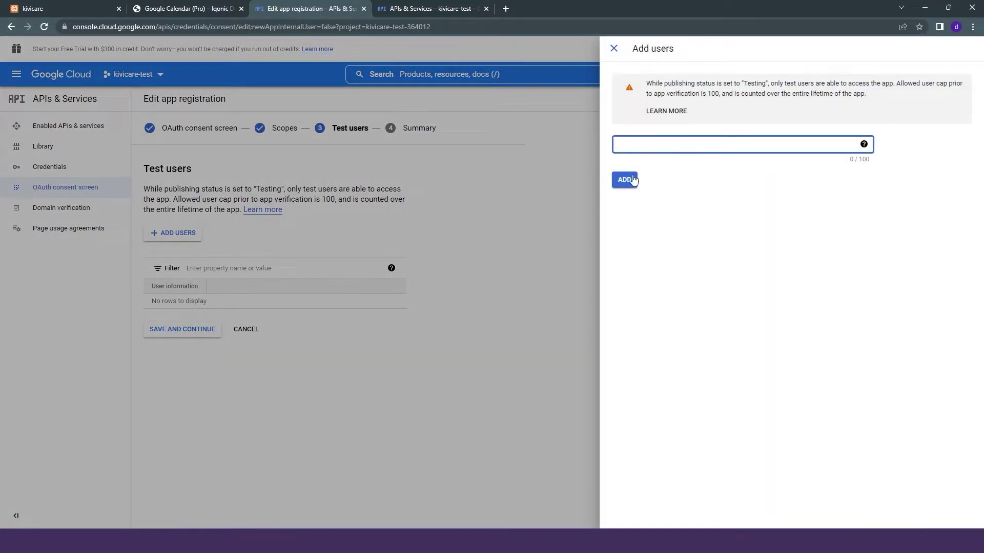
right_click(643, 146)
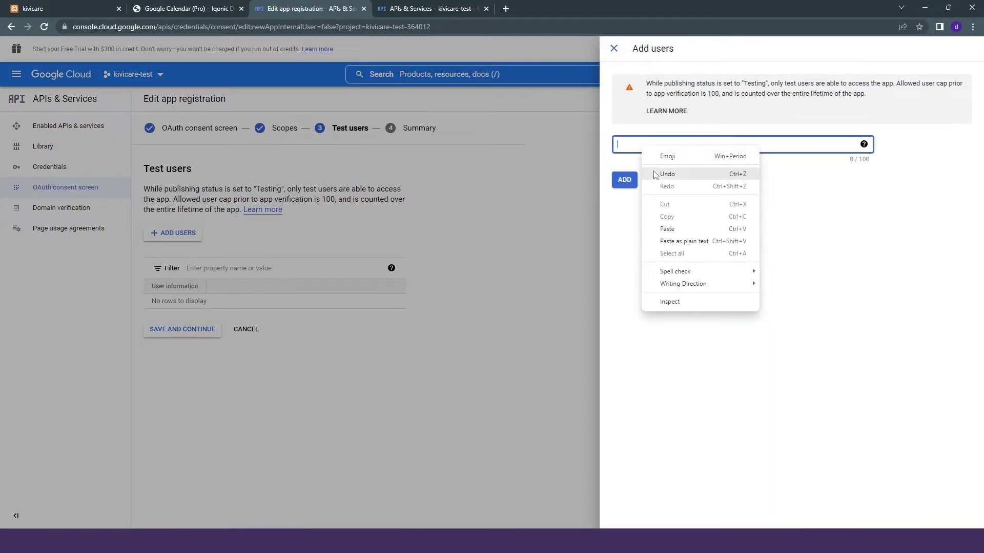
left_click(675, 228)
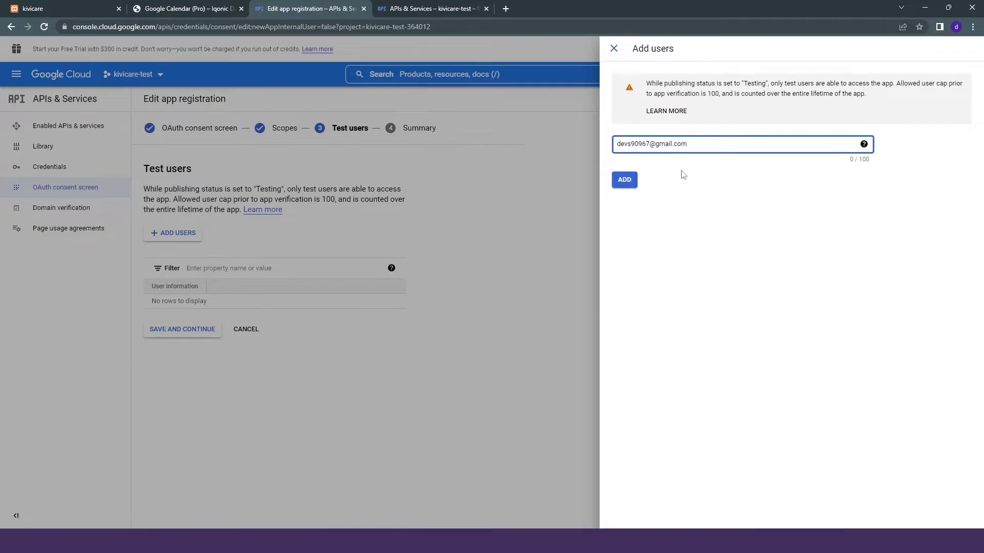
left_click(629, 180)
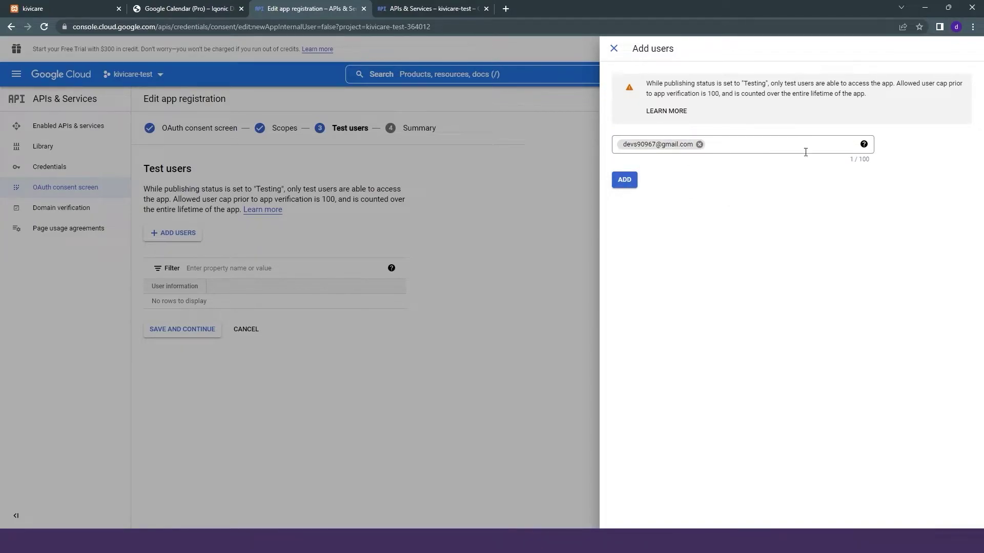
left_click(614, 48)
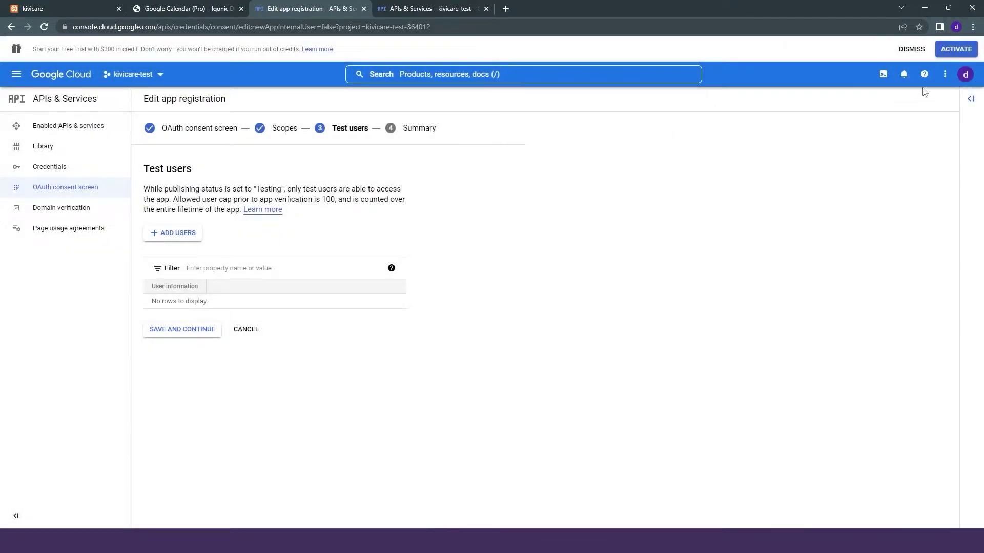
left_click(150, 233)
right_click(631, 146)
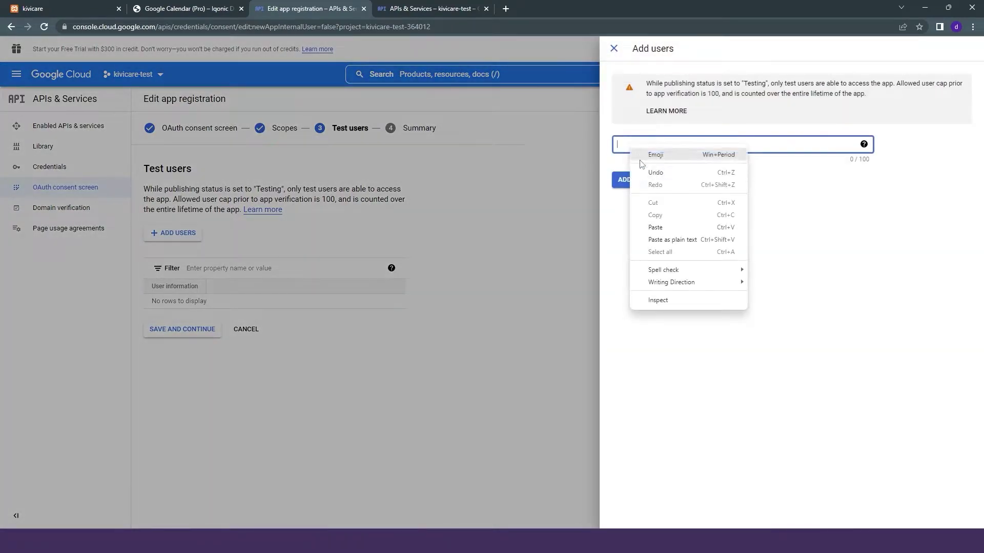
left_click(655, 227)
left_click(622, 180)
left_click_drag(149, 301, 221, 301)
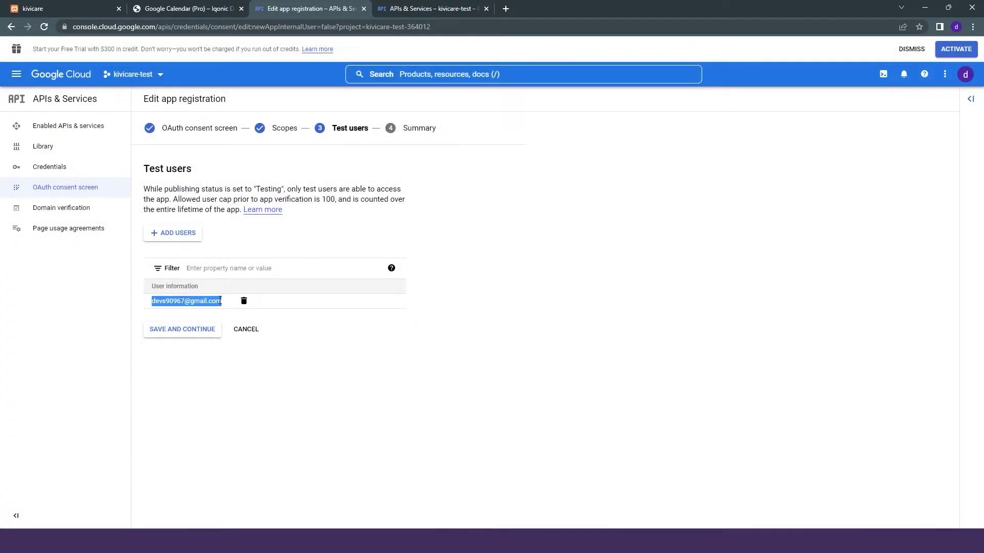
left_click(193, 332)
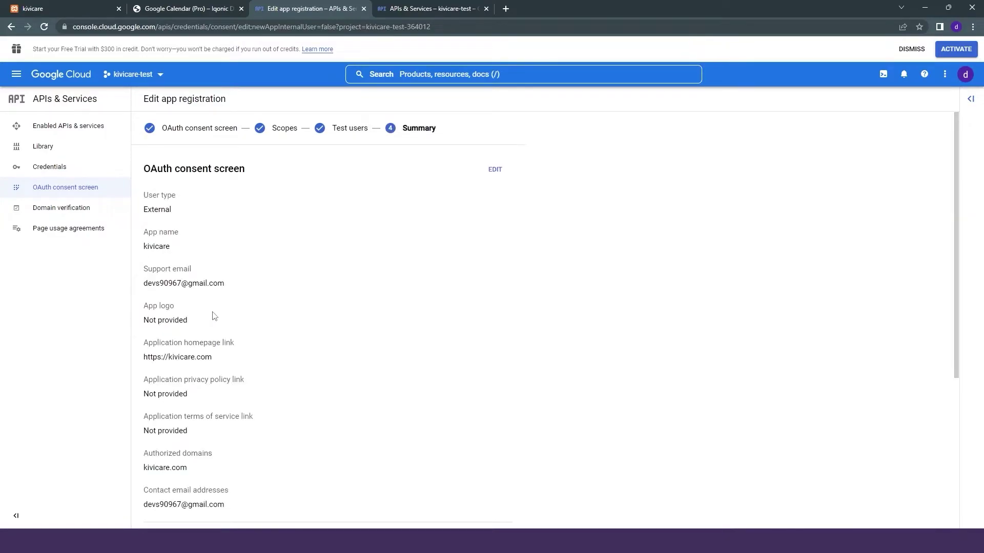
Step: Review the Summary, then return to the empty Credentials page and its credential types
scroll(315, 233, "down", 3)
scroll(237, 260, "down", 2)
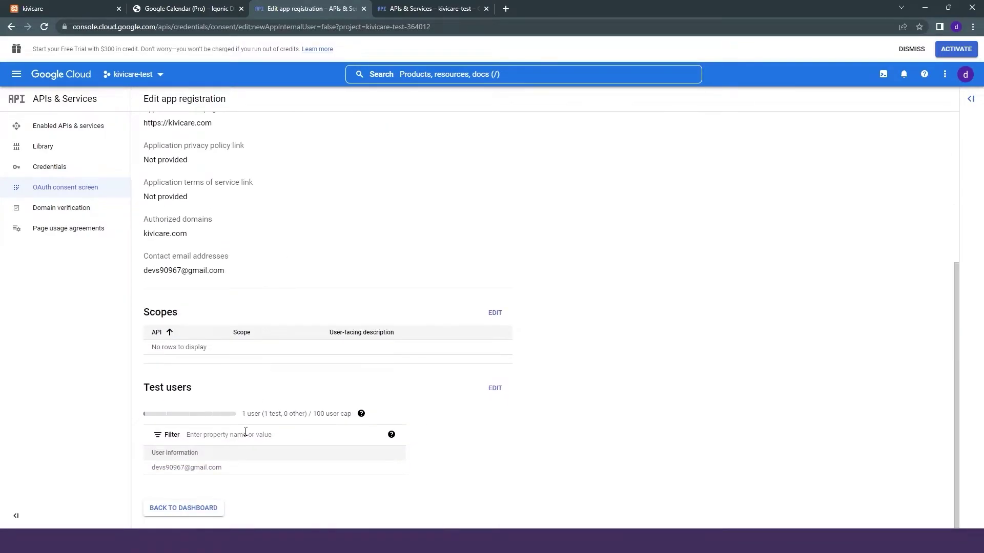
scroll(248, 433, "up", 5)
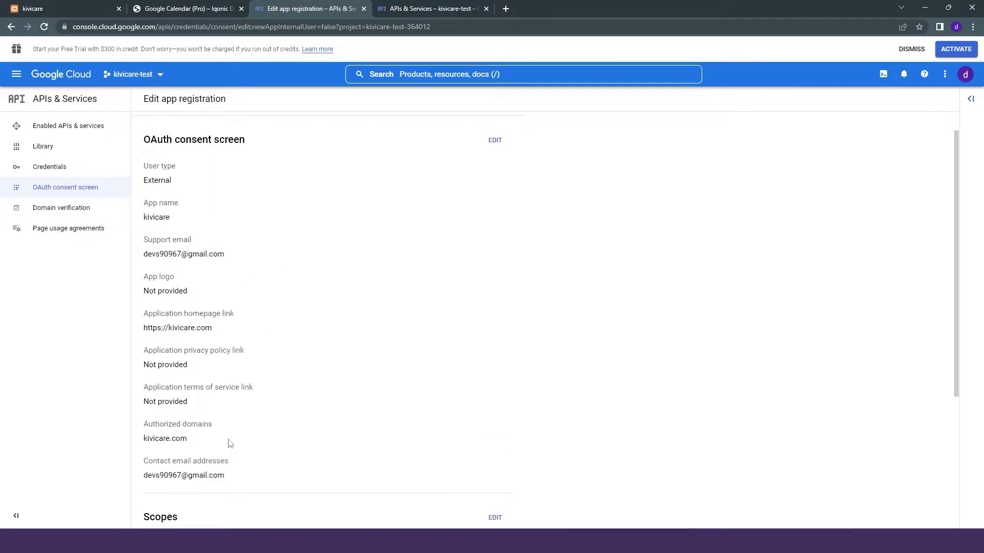
left_click(53, 167)
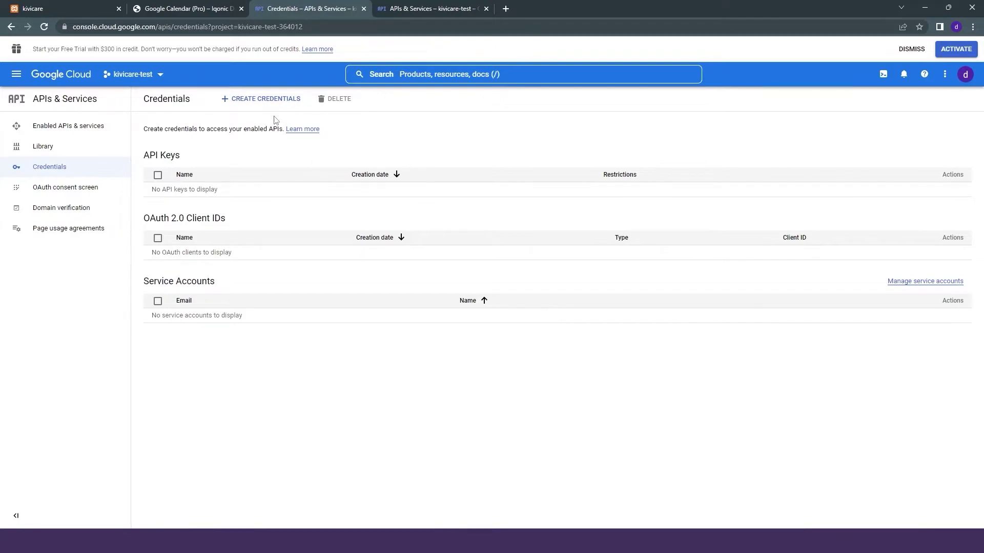
left_click(261, 99)
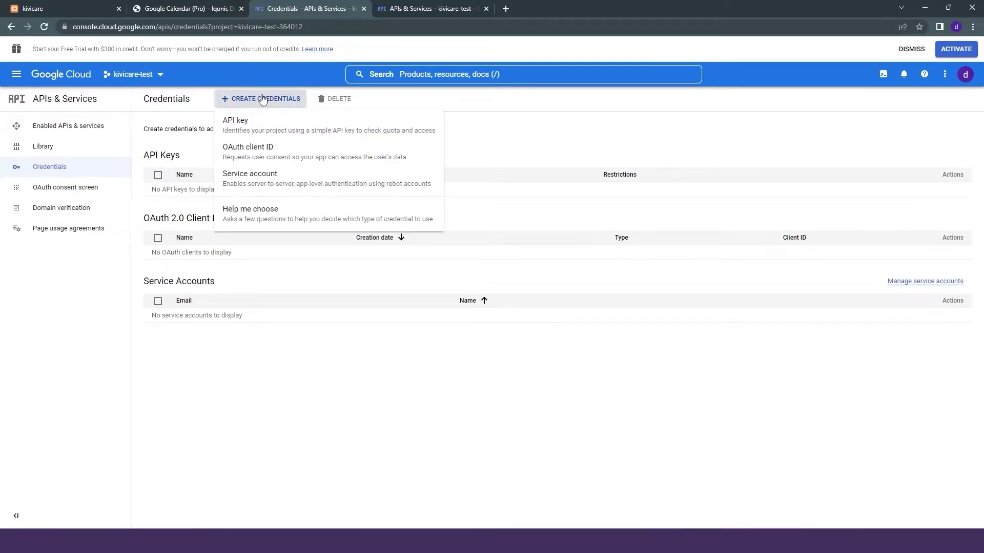
Step: Start a Web application OAuth client ID named Web client 1
left_click(265, 153)
left_click(259, 178)
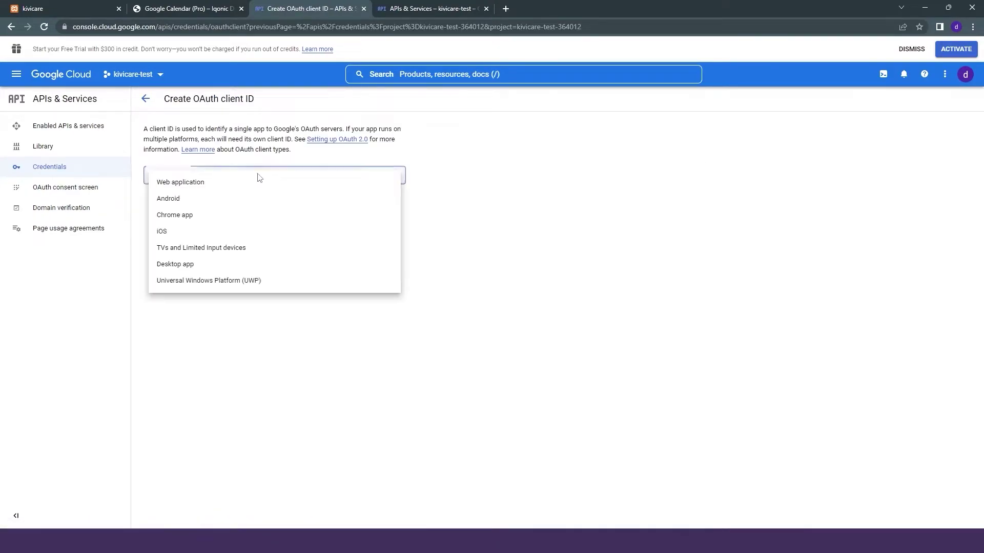
left_click(193, 186)
left_click(195, 202)
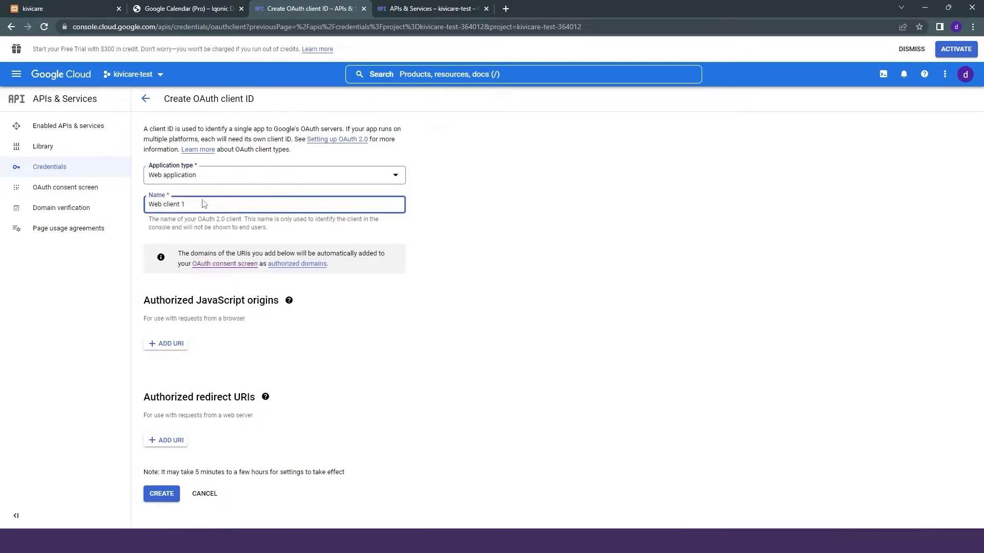
left_click(170, 343)
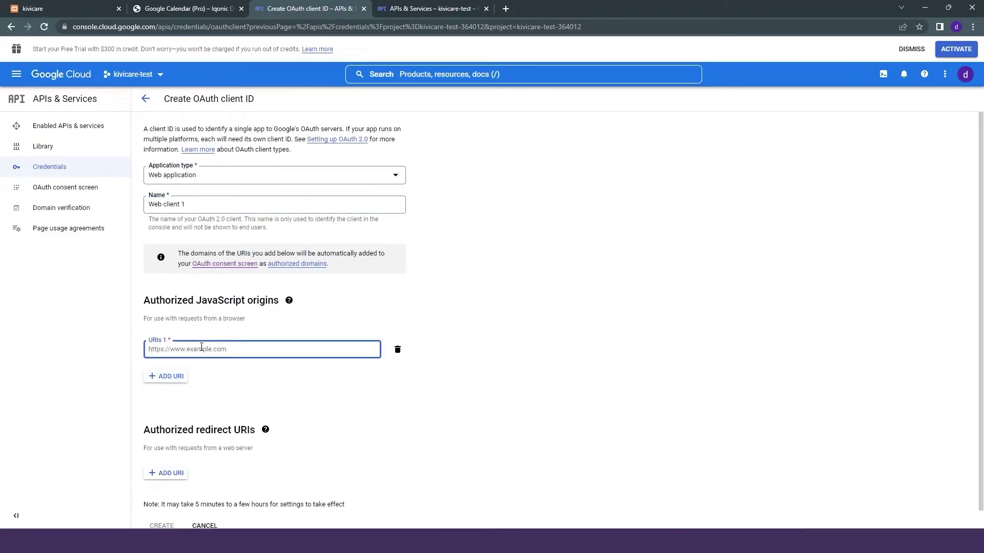
type("https://kivicare.com")
scroll(201, 347, "down", 1)
left_click(172, 456)
triple_click(216, 330)
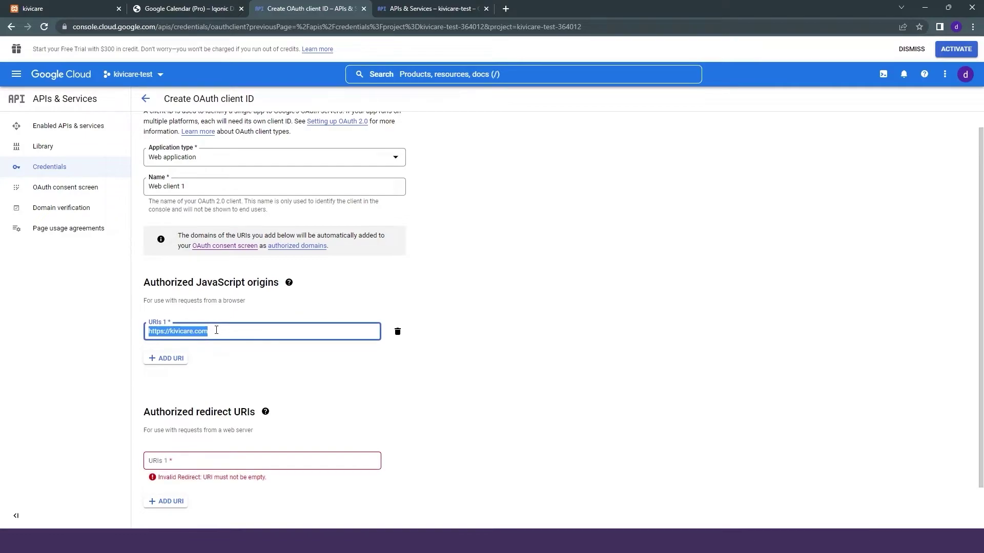
key("ctrl+c")
scroll(347, 447, "down", 1)
left_click(269, 419)
key("ctrl+v")
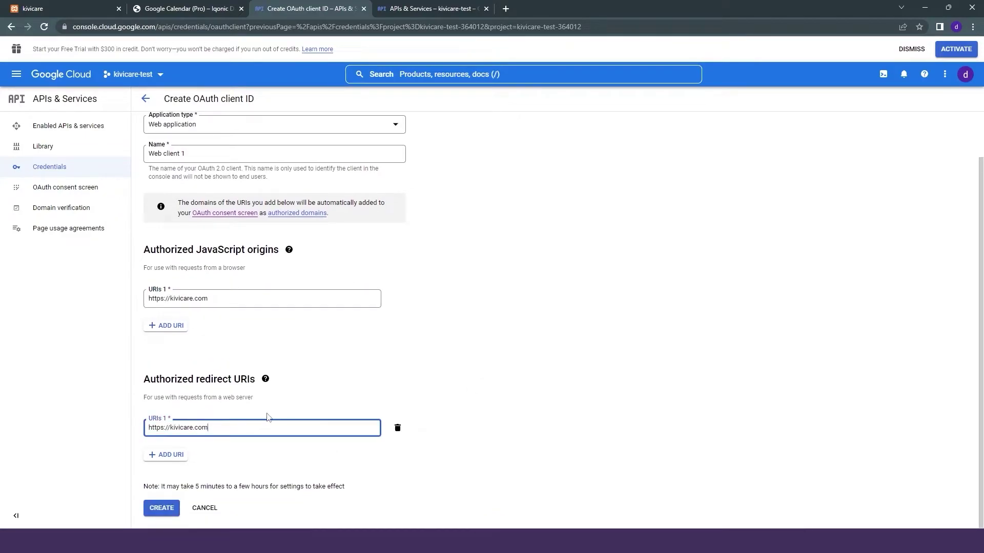
left_click(159, 508)
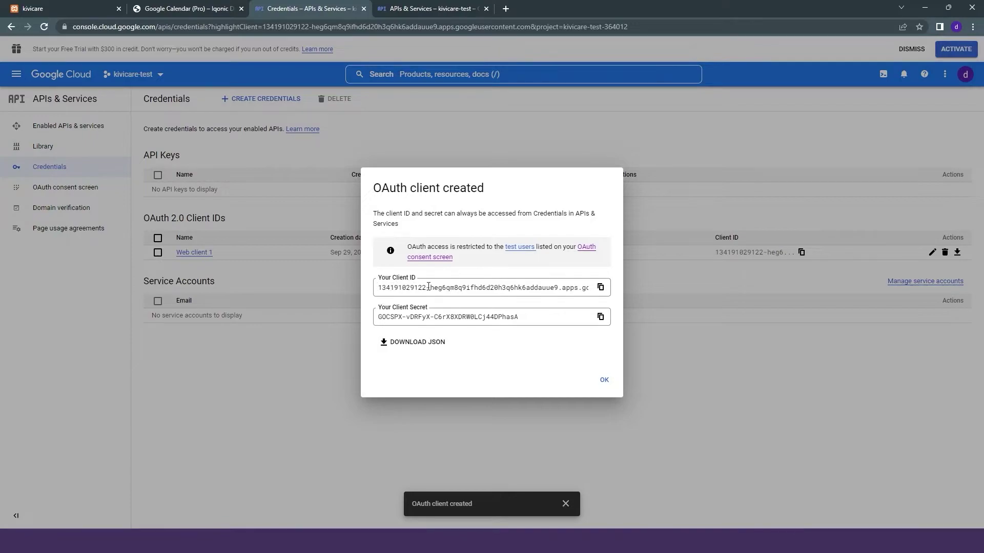
Step: Download Web client 1's client ID and secret as a JSON file and close the notice
triple_click(543, 287)
left_click_drag(375, 316, 449, 333)
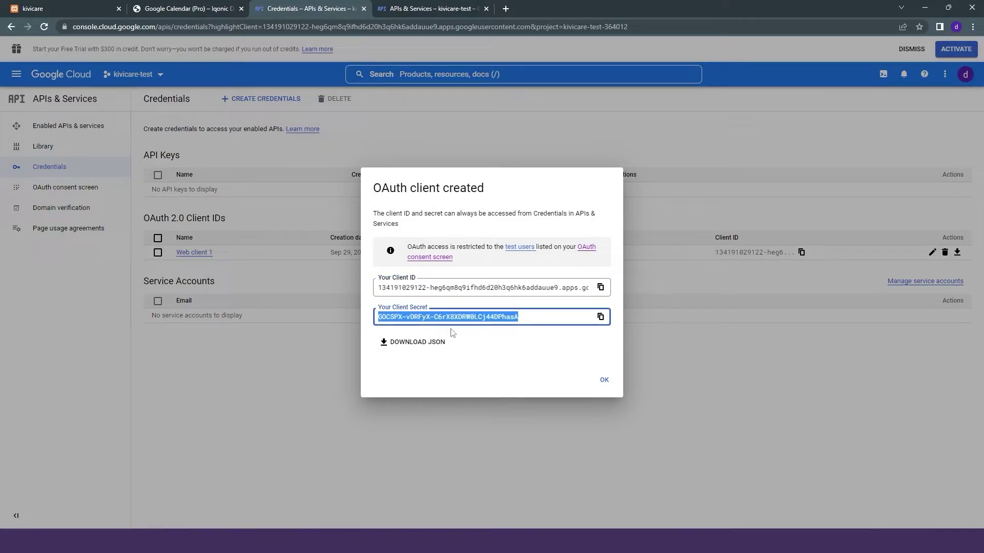
left_click(423, 343)
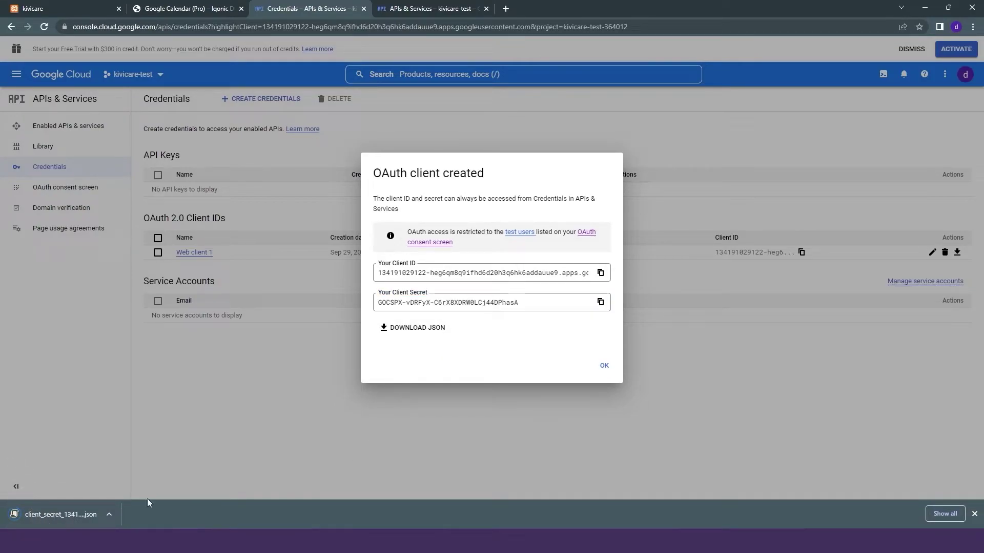
left_click(604, 365)
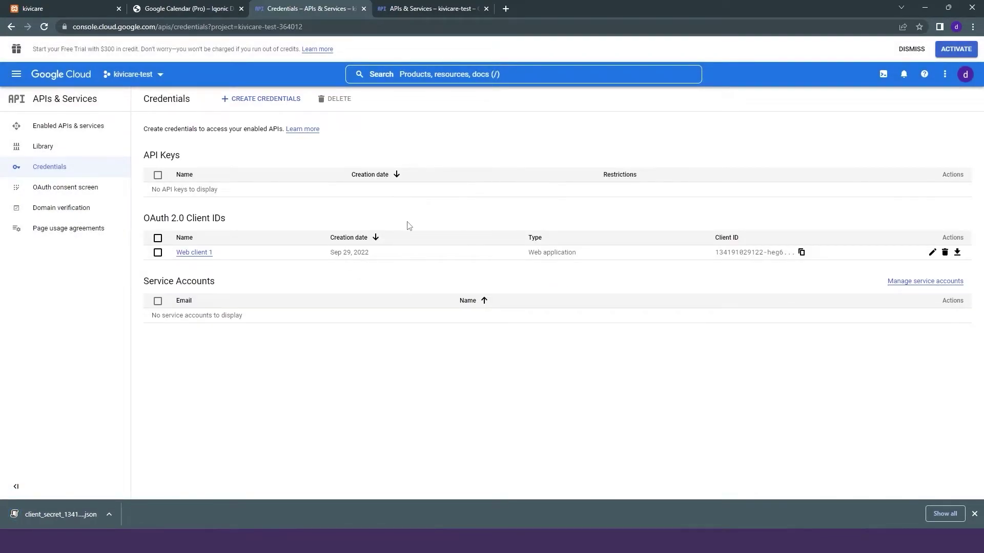
Step: Browse the API Library from Enabled APIs & services and open Google Calendar API
left_click(70, 130)
scroll(230, 241, "down", 2)
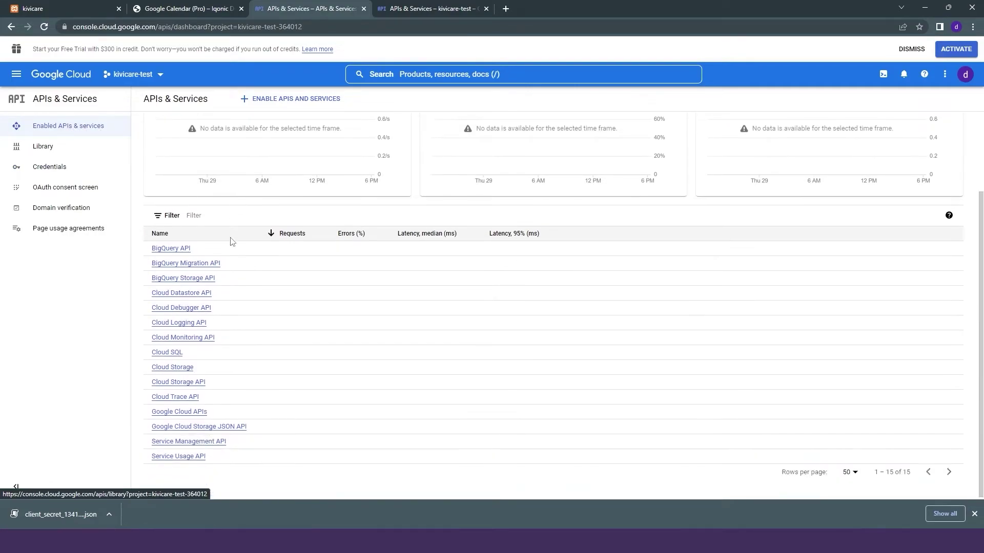
scroll(231, 242, "up", 2)
left_click(271, 102)
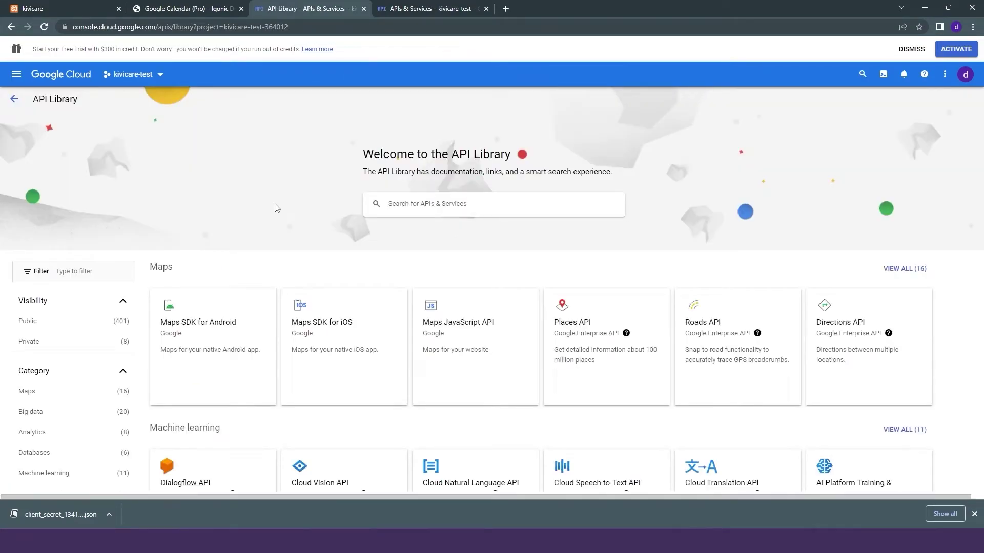
scroll(328, 256, "down", 5)
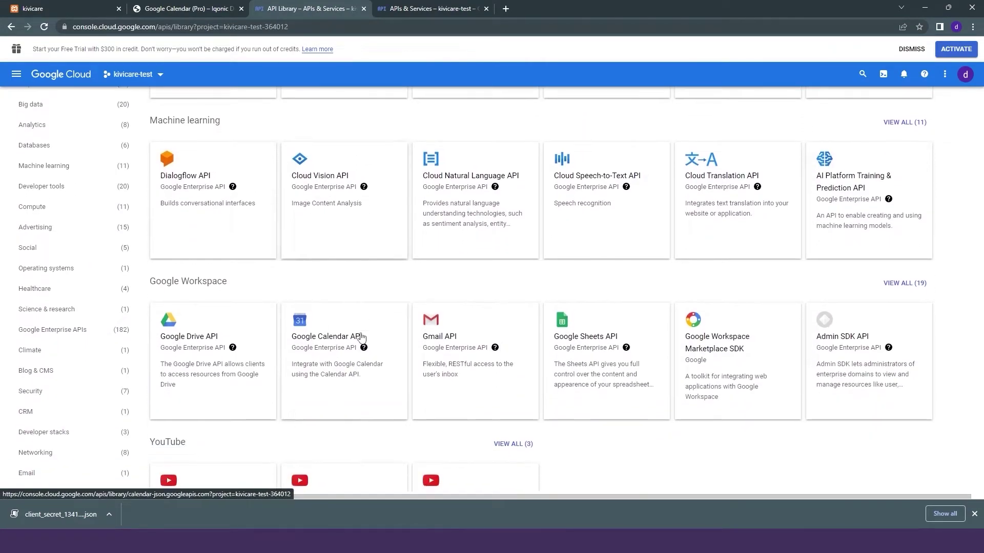
left_click(324, 342)
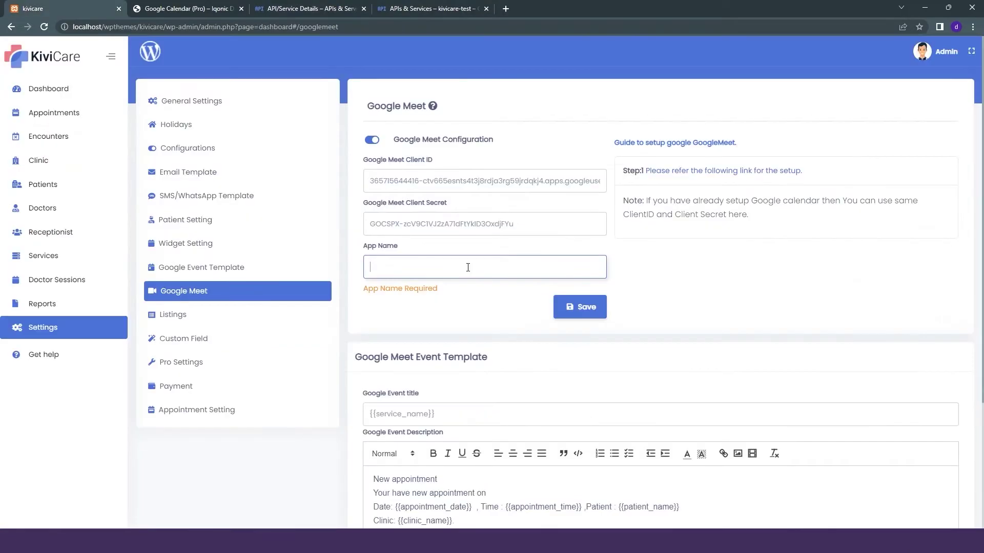
Step: Enter kivicare as the App Name and save KiviCare's Google Meet settings
type("kivicare")
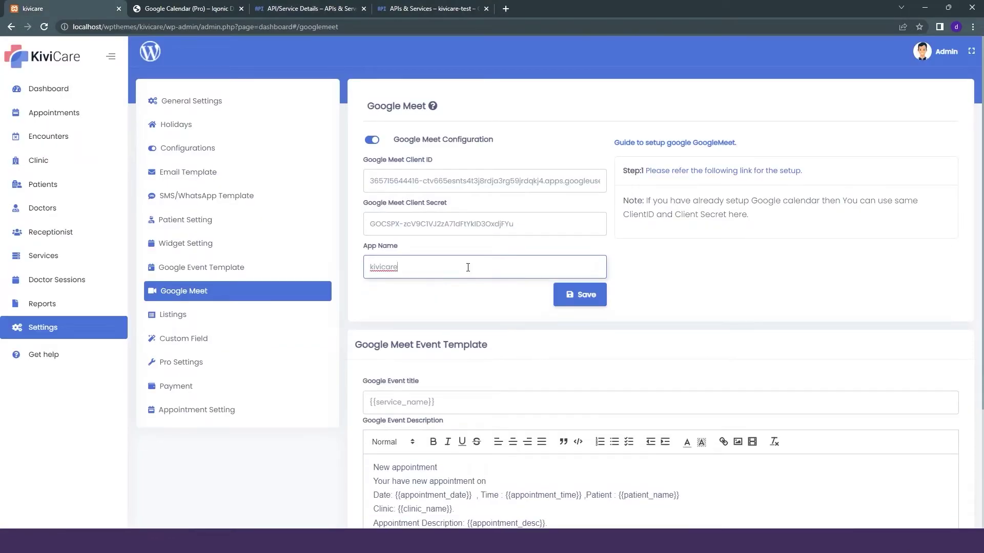
left_click(555, 300)
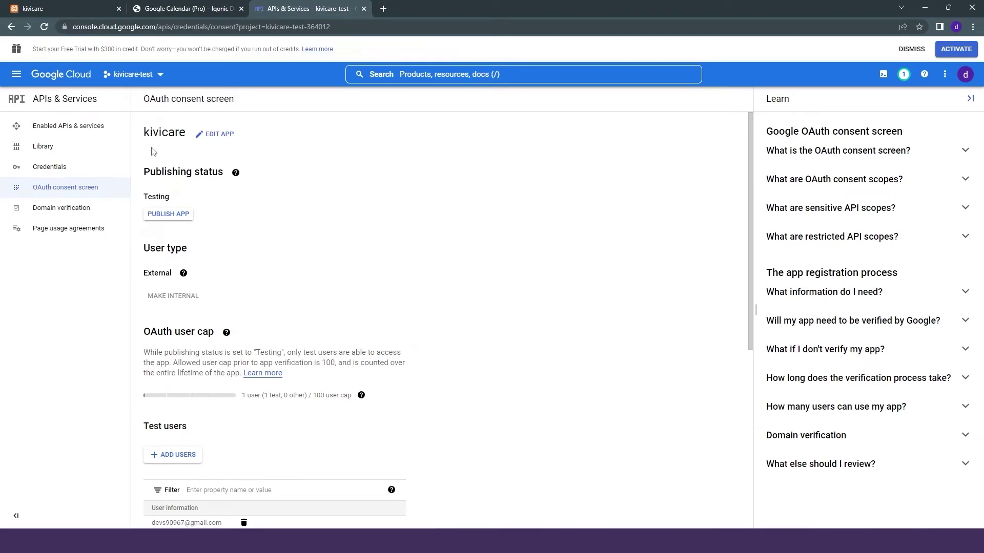
Step: Check the publishing status explanation, then push the kivicare app from Testing to In production
left_click_drag(144, 173, 219, 176)
left_click(236, 173)
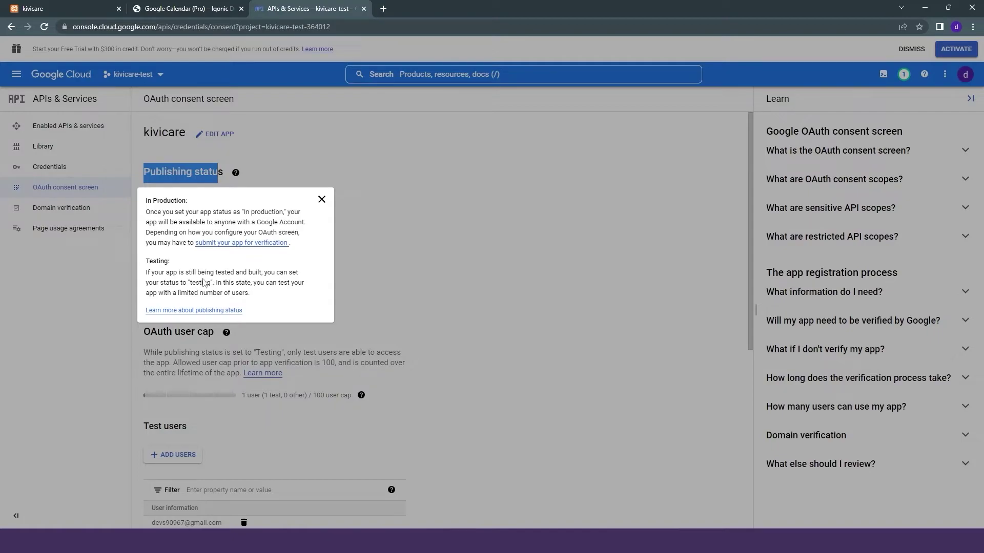
left_click(322, 200)
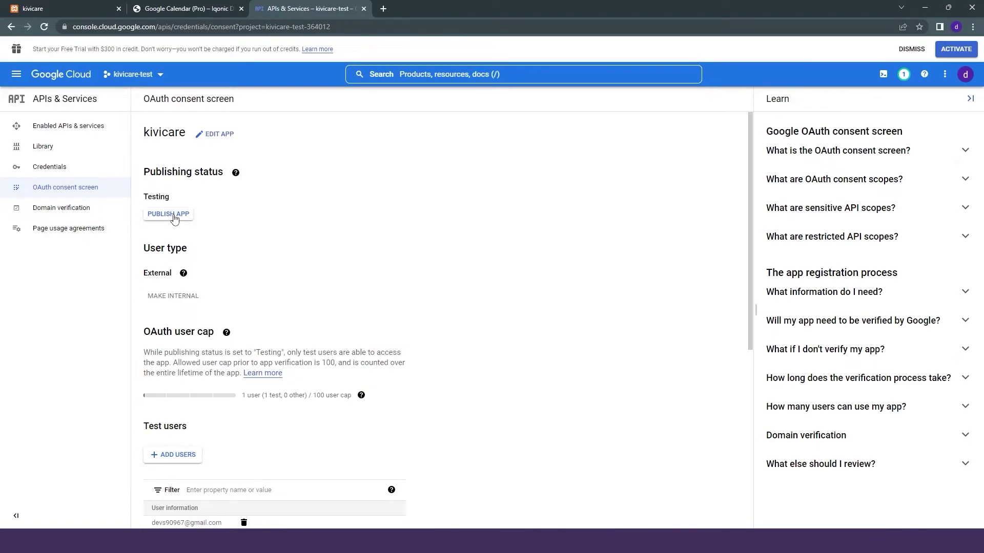
left_click(173, 215)
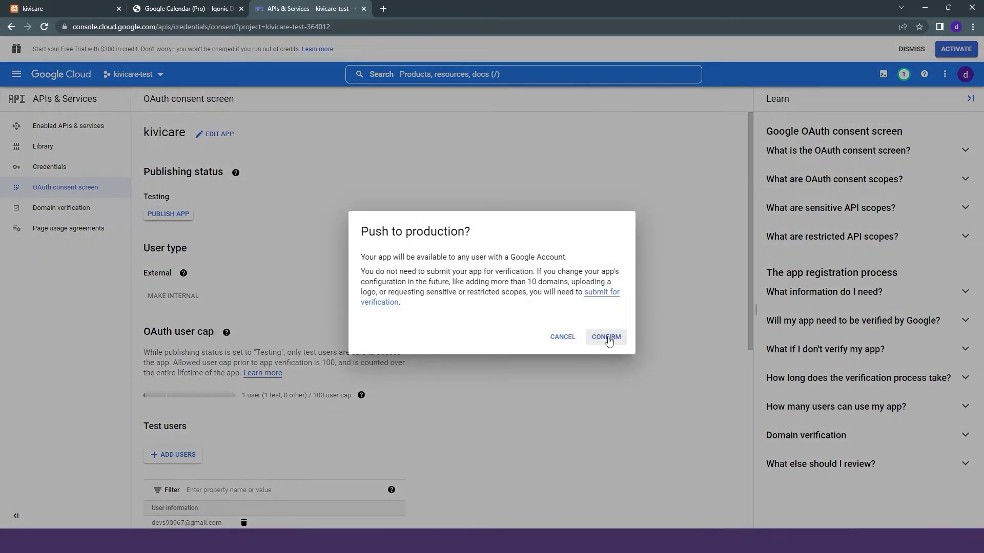
left_click(608, 339)
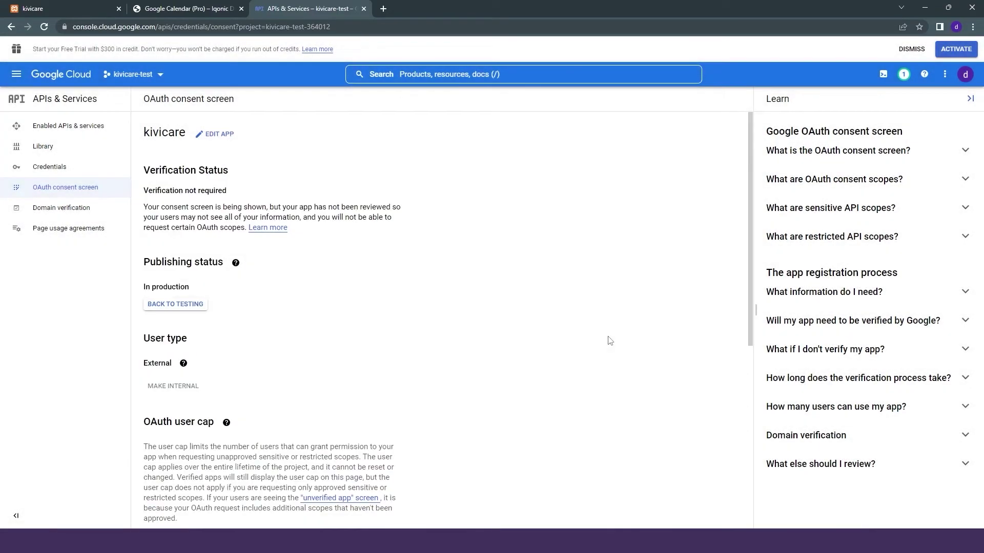
scroll(309, 324, "down", 2)
scroll(307, 325, "up", 2)
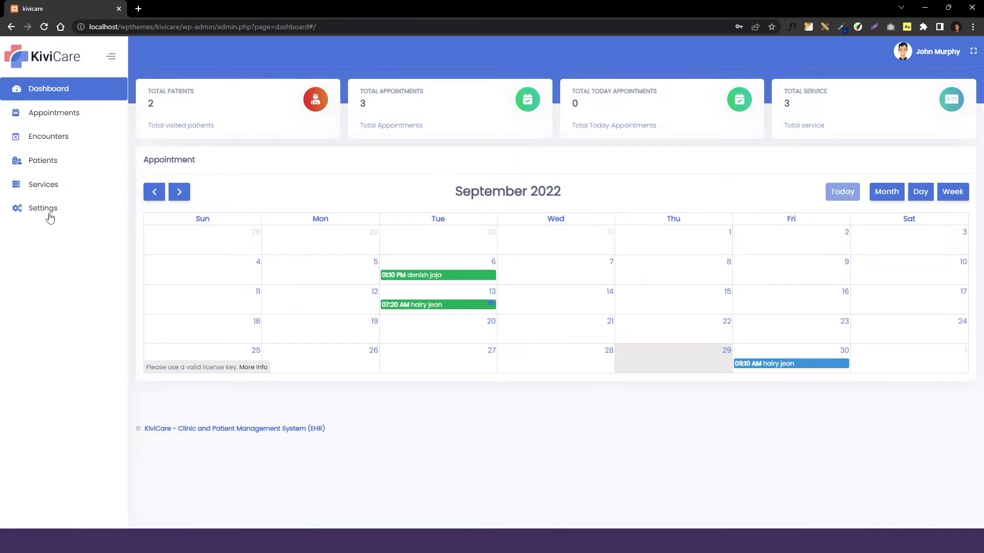
Step: Switch the Zoom telemed integration off in KiviCare Telemed settings and save the configuration
left_click(47, 211)
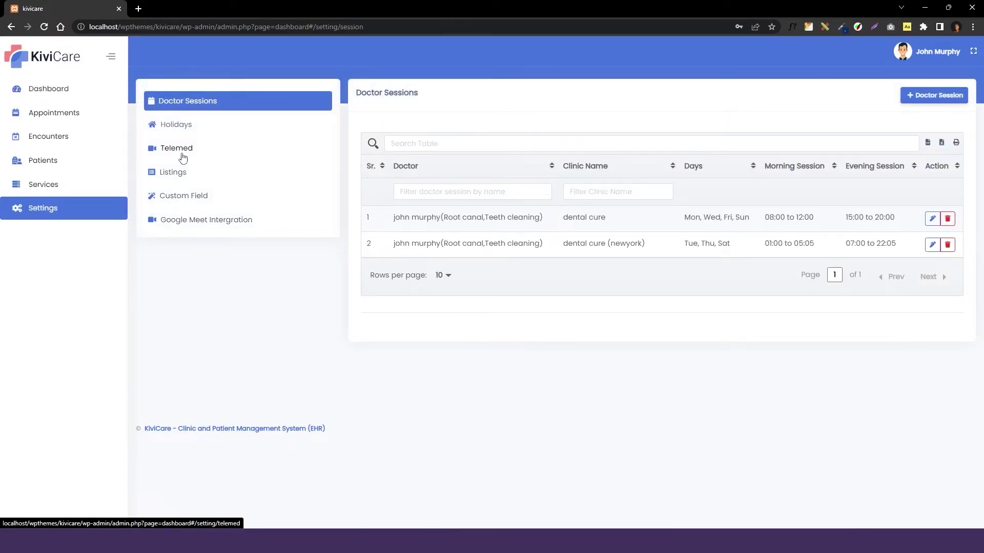
left_click(178, 148)
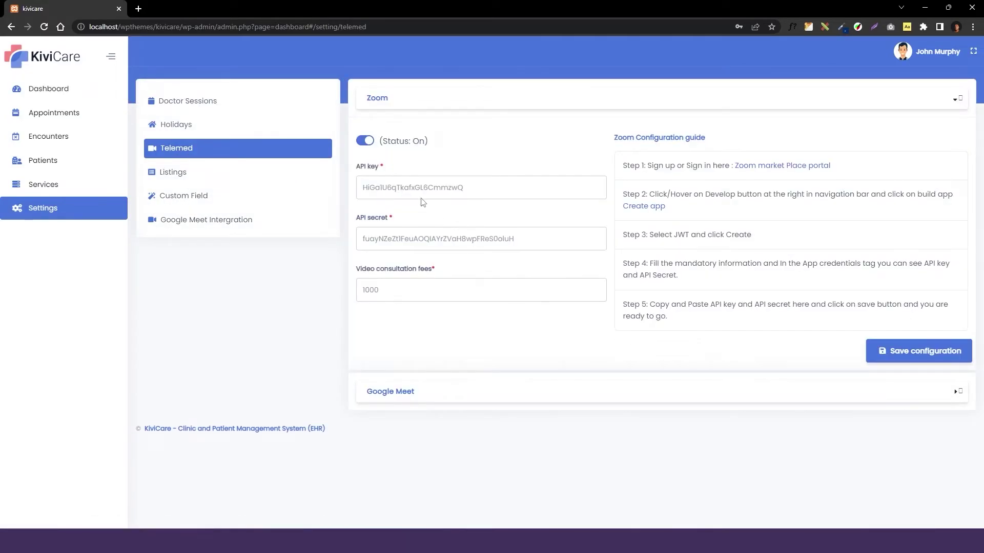
left_click(365, 143)
left_click(920, 351)
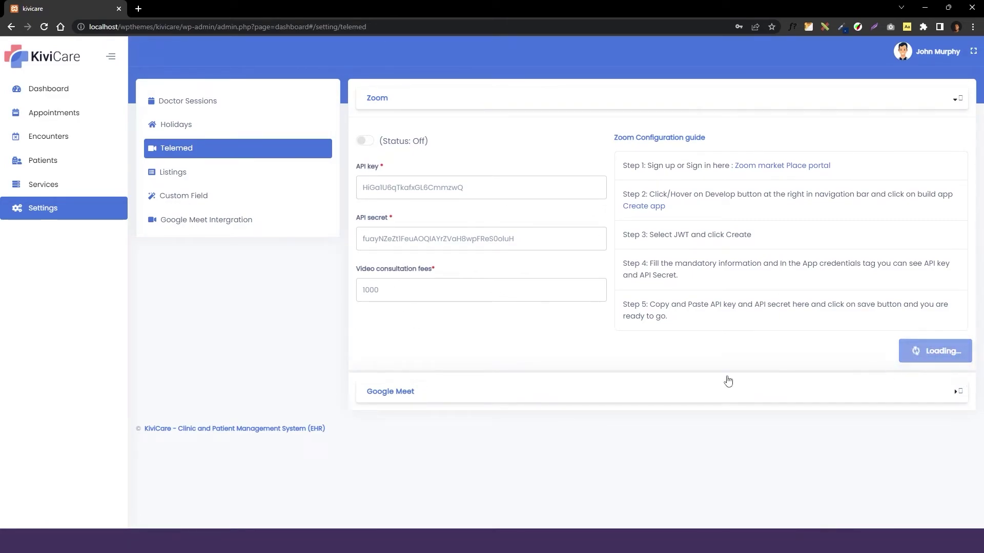
Step: Expand the Google Meet section and review its Google account connection prompt
left_click(422, 397)
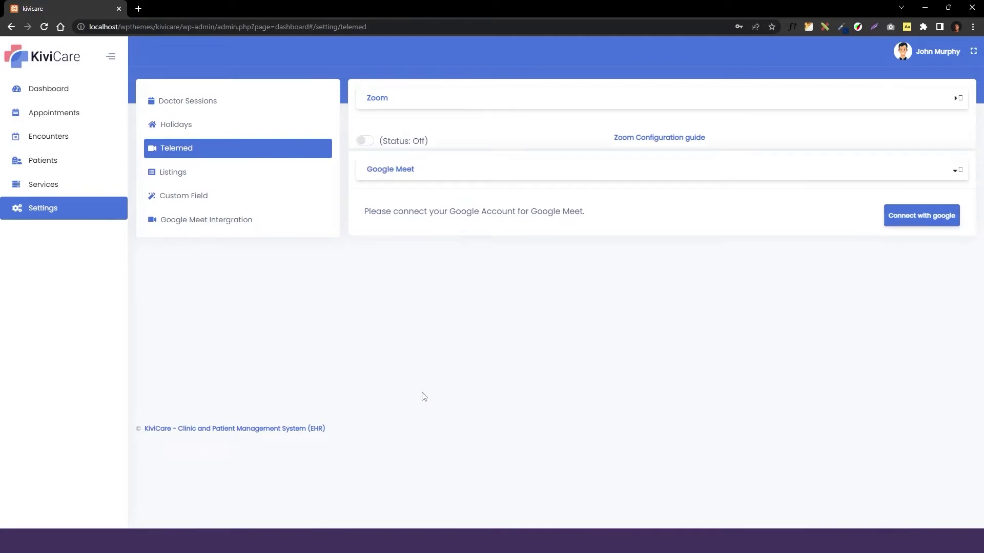
left_click_drag(364, 181, 574, 181)
left_click(595, 206)
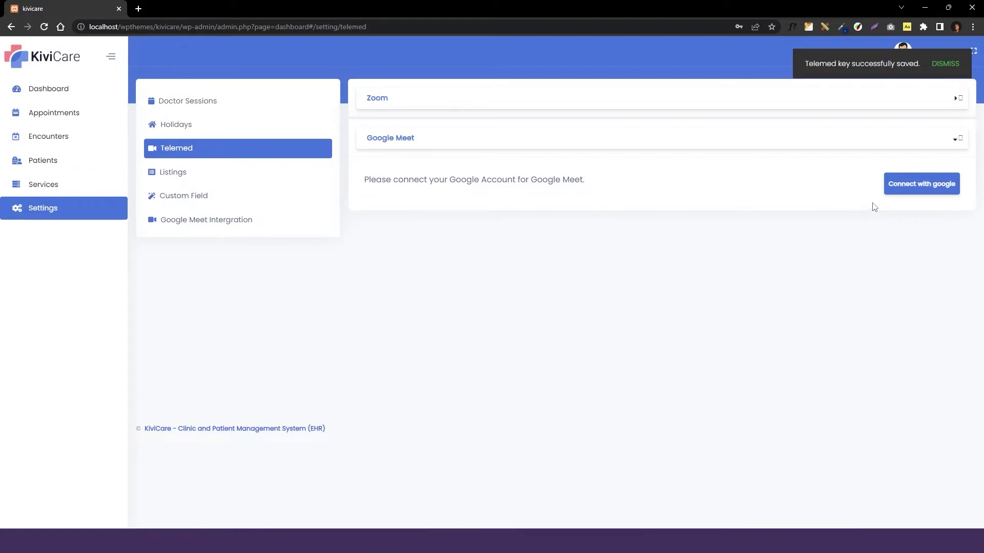
Step: Connect Google Meet to a Google account, bypassing the unverified-app warning and granting Calendar access
left_click(926, 185)
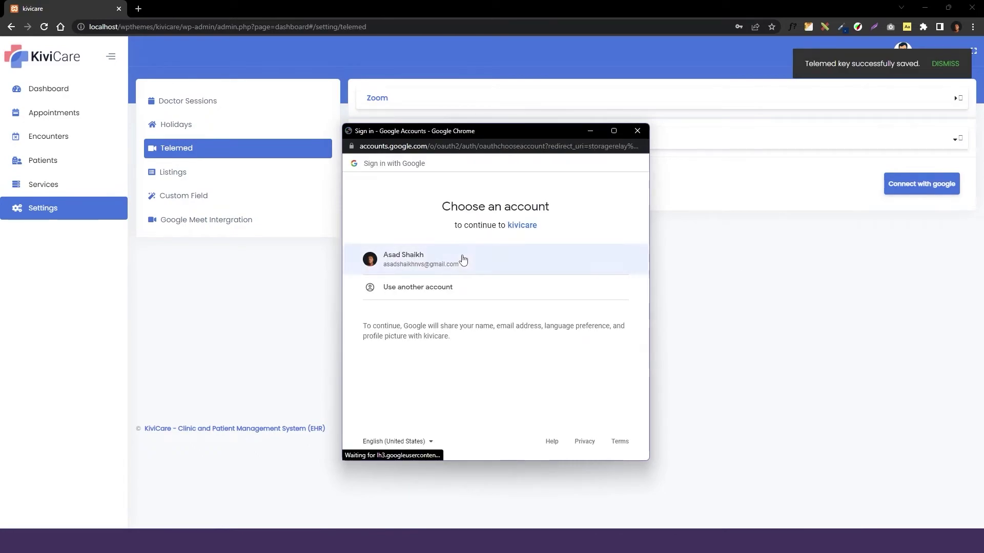
left_click(477, 263)
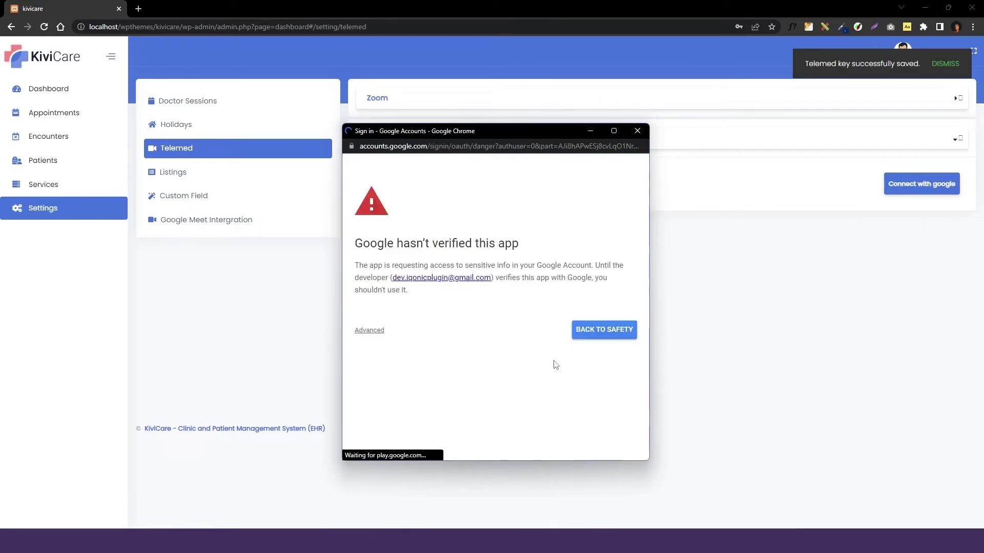
left_click(368, 331)
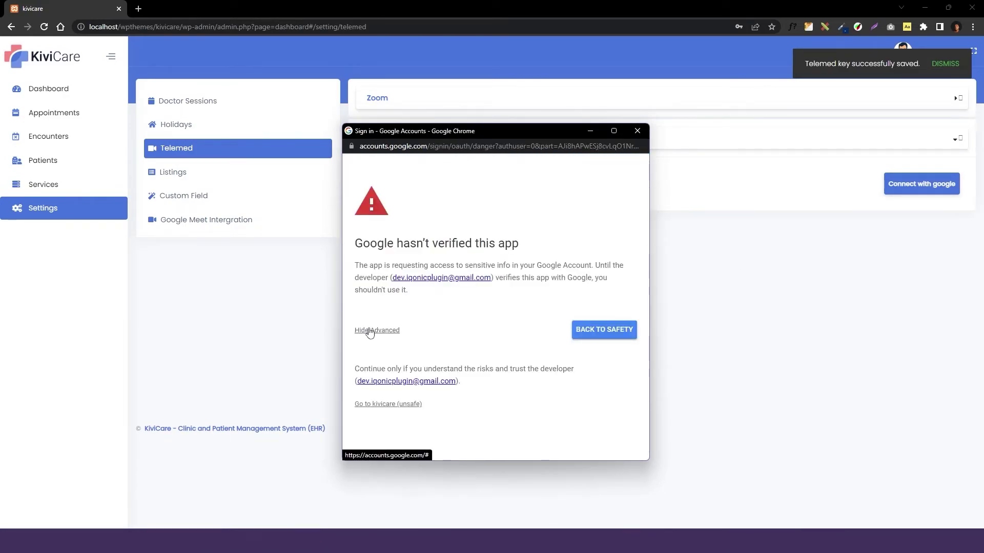
left_click(396, 406)
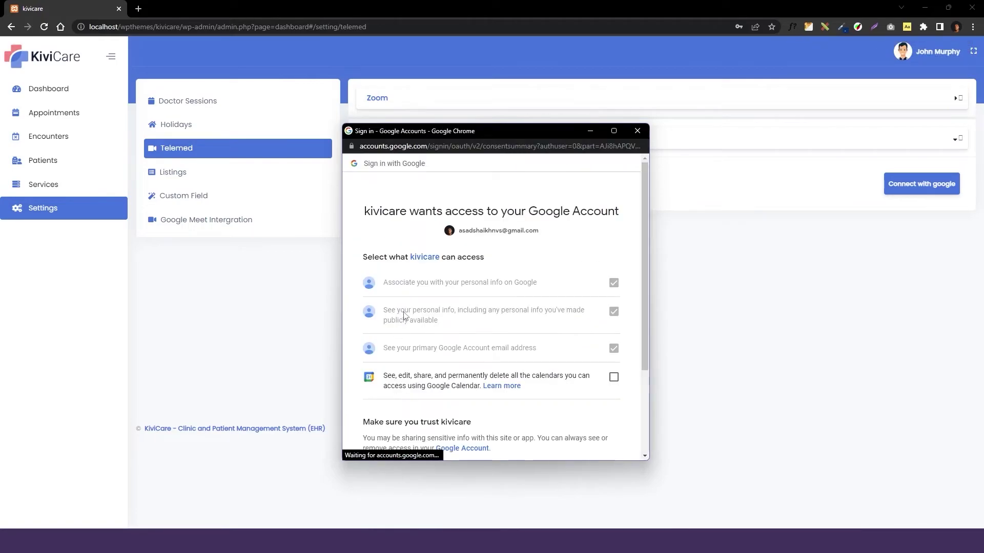
scroll(405, 333, "down", 3)
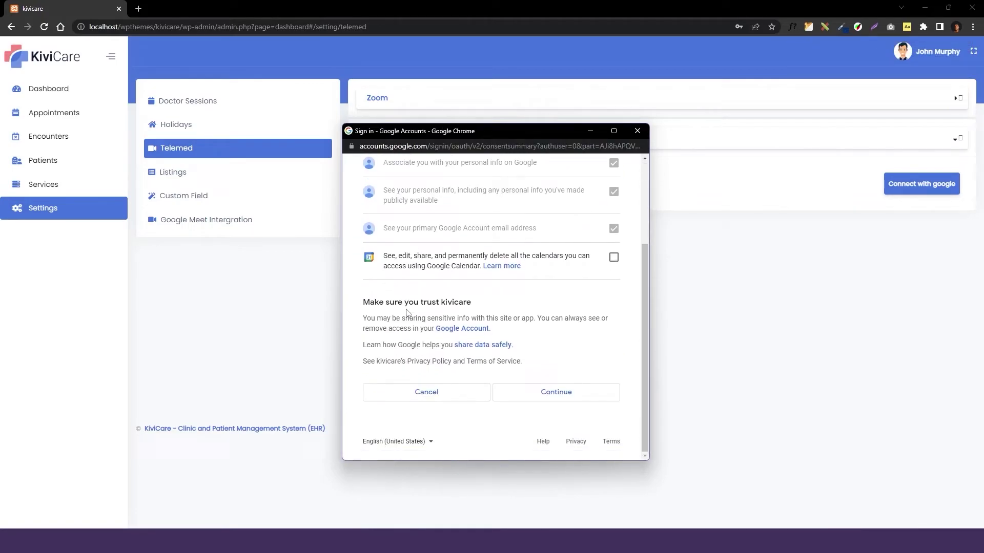
left_click(614, 257)
left_click(540, 393)
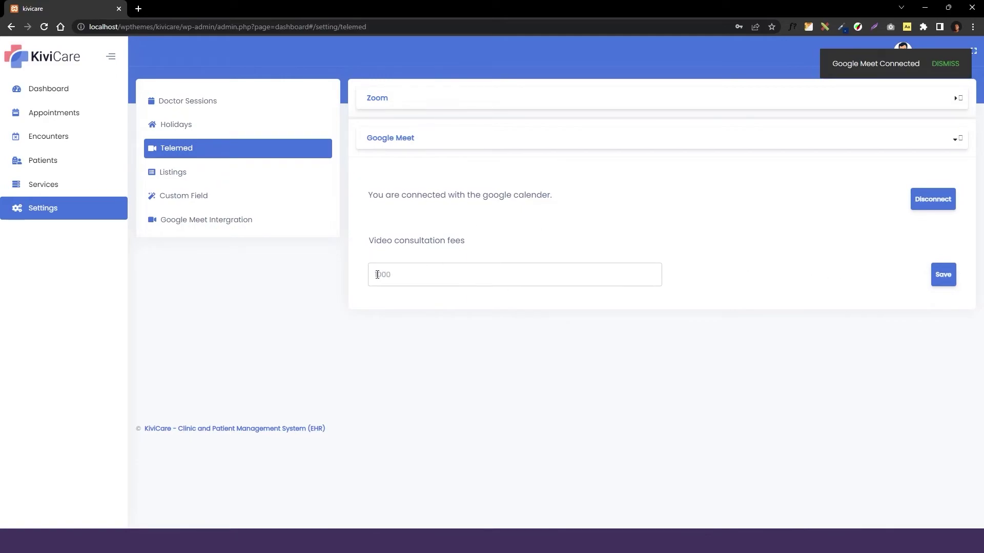
Step: Save the video consultation fee of 1000
left_click_drag(376, 274, 407, 273)
left_click(949, 279)
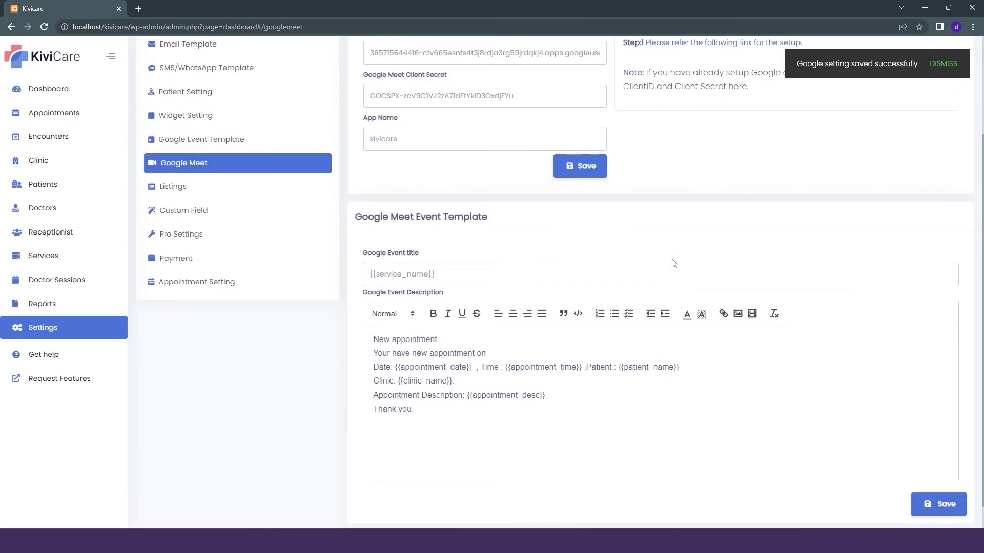
scroll(674, 263, "down", 1)
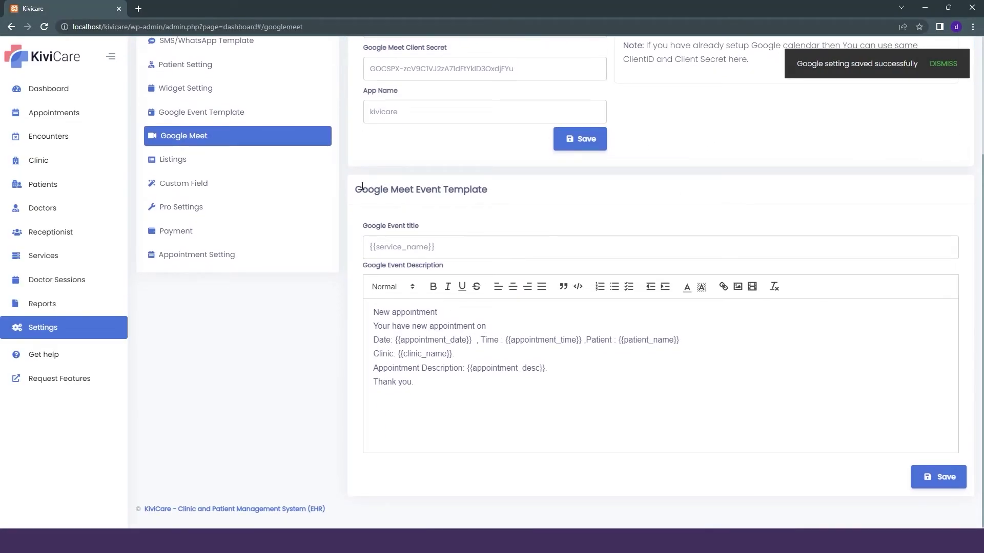
Step: Save the event template titled {{service_name}} with the appointment-details description
mouse_move(358, 187)
left_mouse_down()
mouse_move(487, 190)
mouse_move(386, 196)
mouse_move(342, 215)
mouse_move(371, 200)
left_mouse_up()
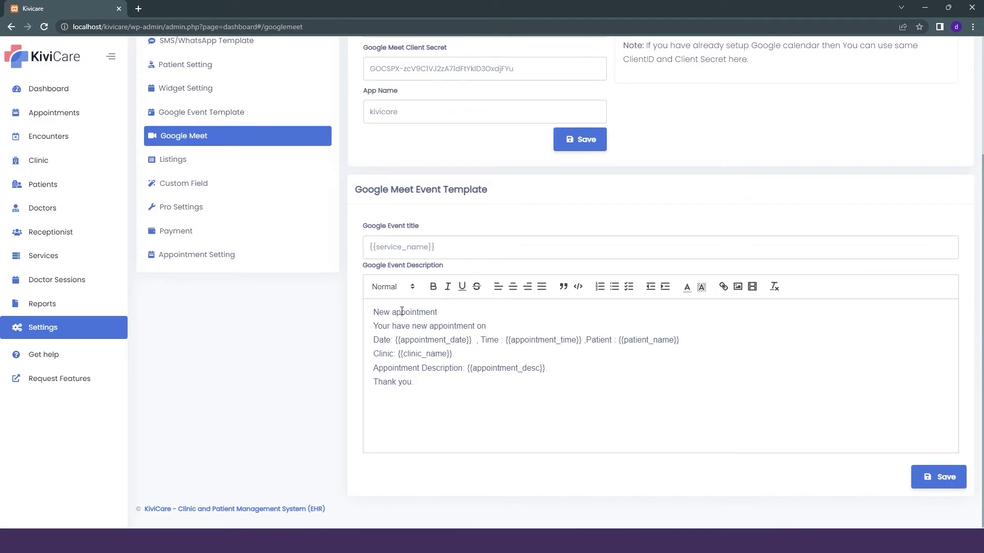
scroll(428, 235, "up", 3)
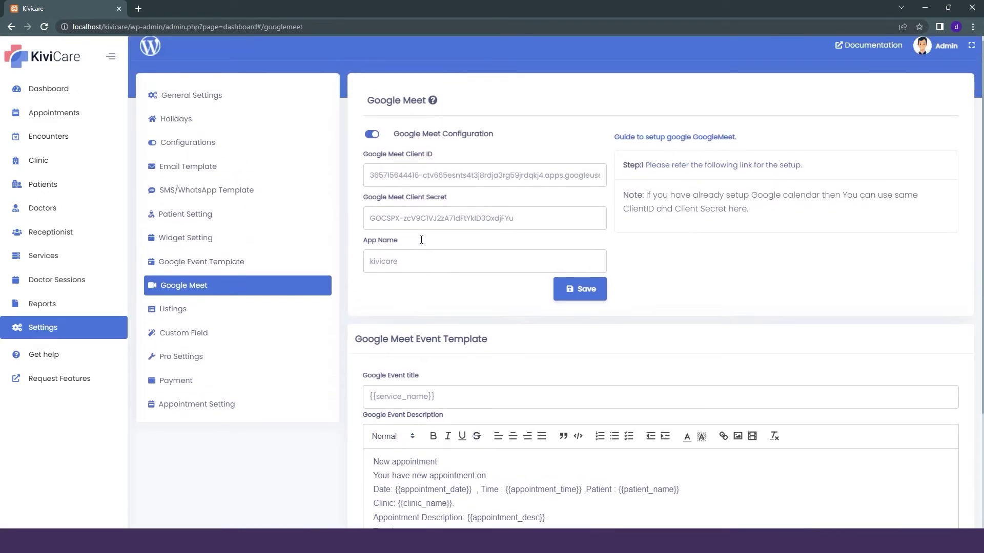
scroll(424, 237, "down", 3)
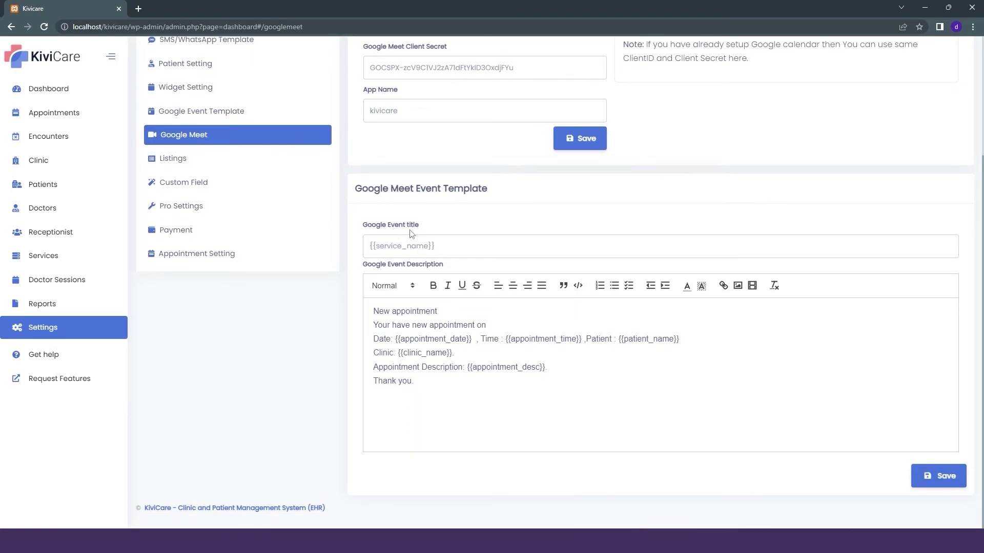
triple_click(453, 246)
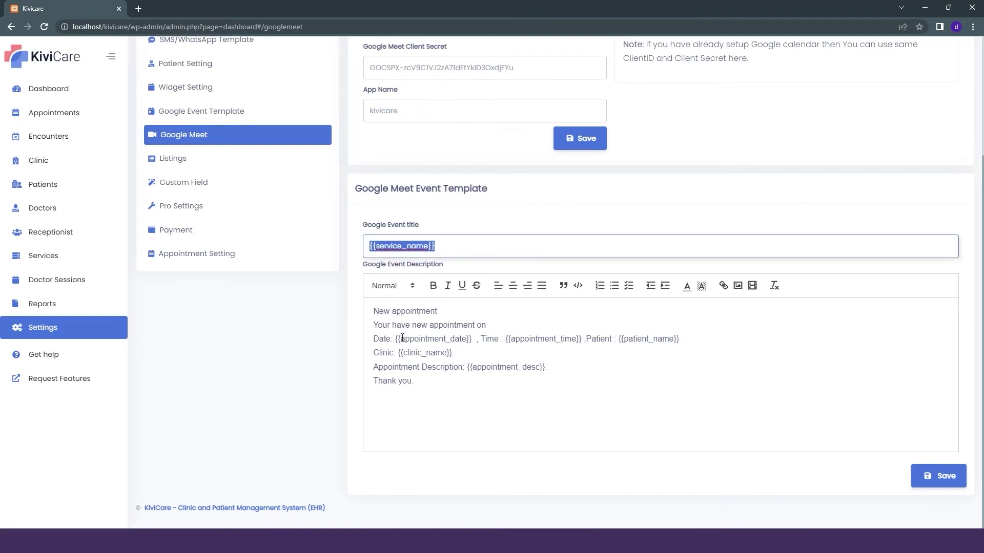
left_click_drag(373, 313, 417, 387)
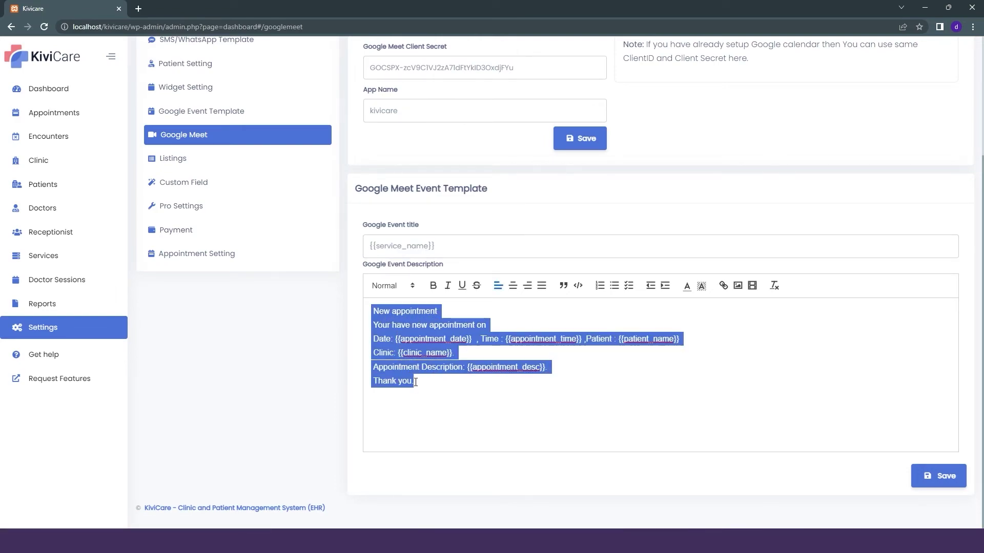
left_click(426, 383)
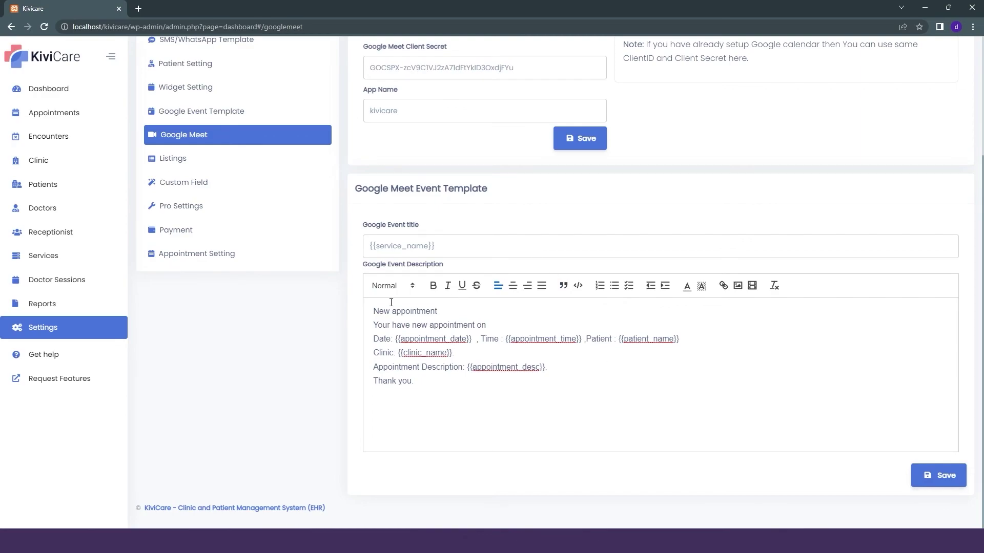
scroll(392, 304, "down", 1)
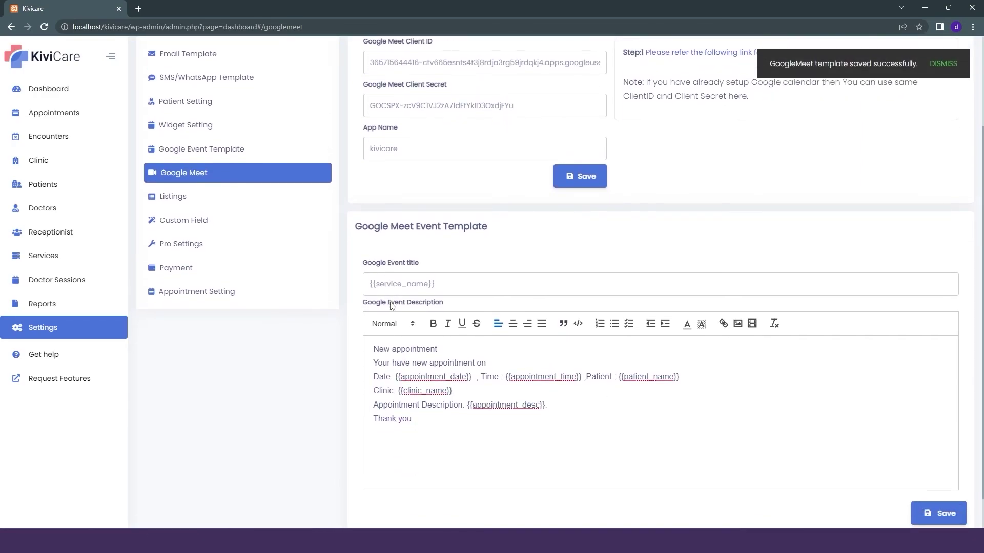
scroll(391, 305, "down", 1)
left_click(943, 64)
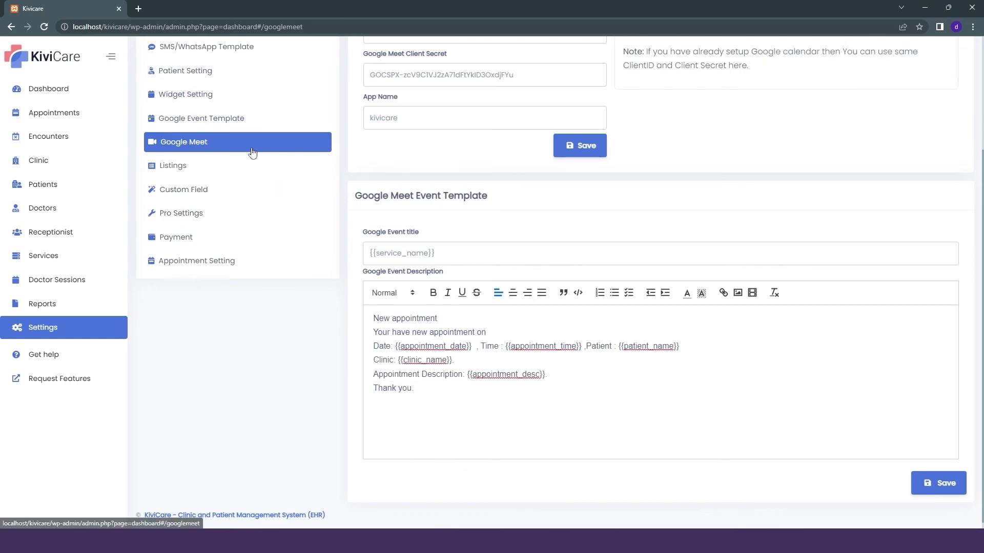
scroll(252, 152, "up", 2)
scroll(252, 152, "up", 1)
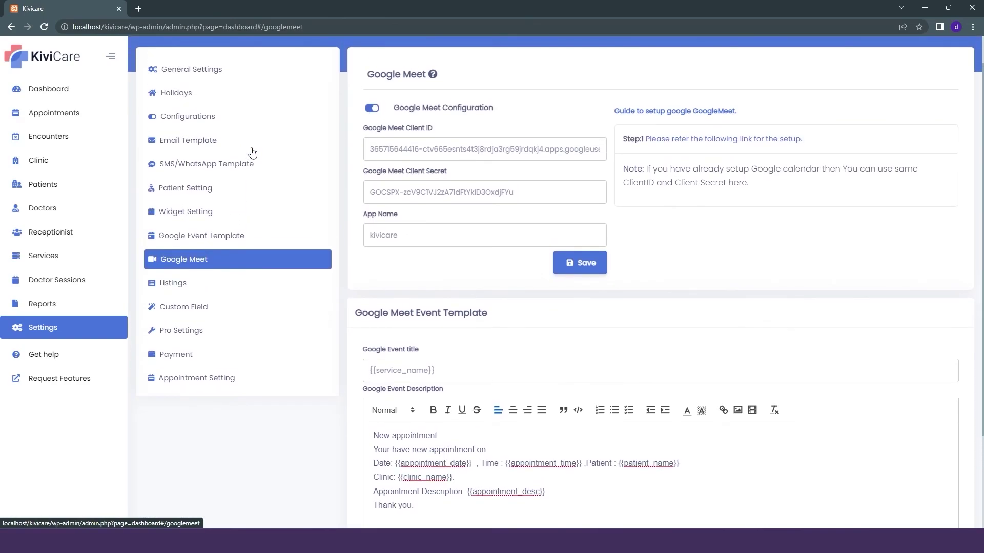